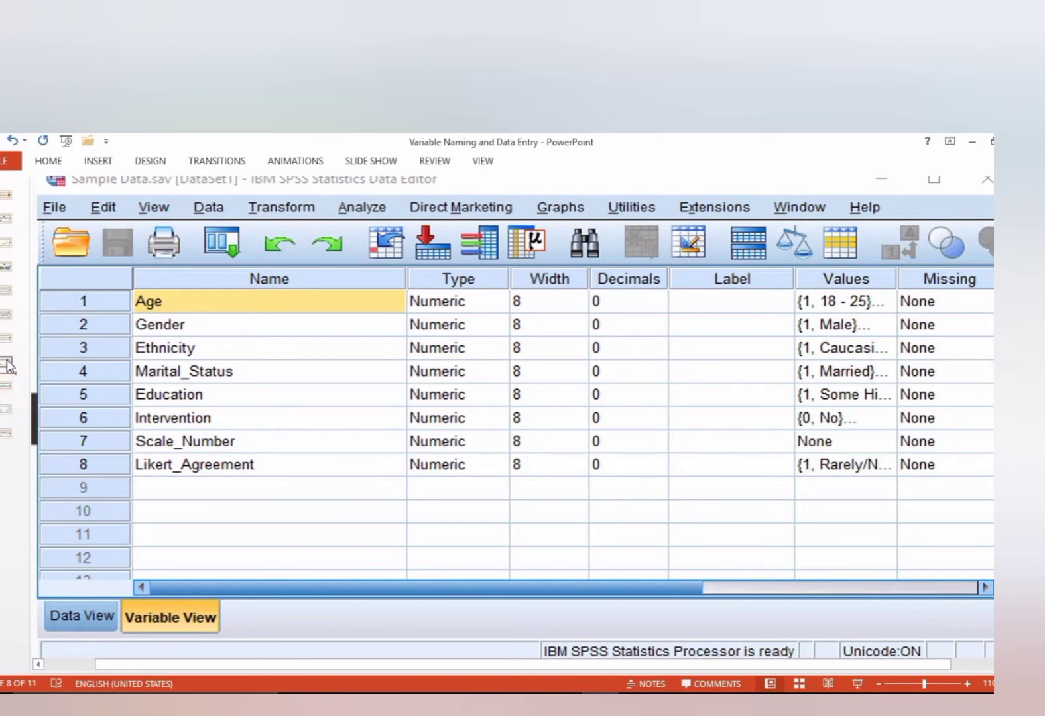
# Step: Read slides 8 to 11 on the variable view, value labels and the measure column
pyautogui.click(8, 365)
pyautogui.click(6, 390)
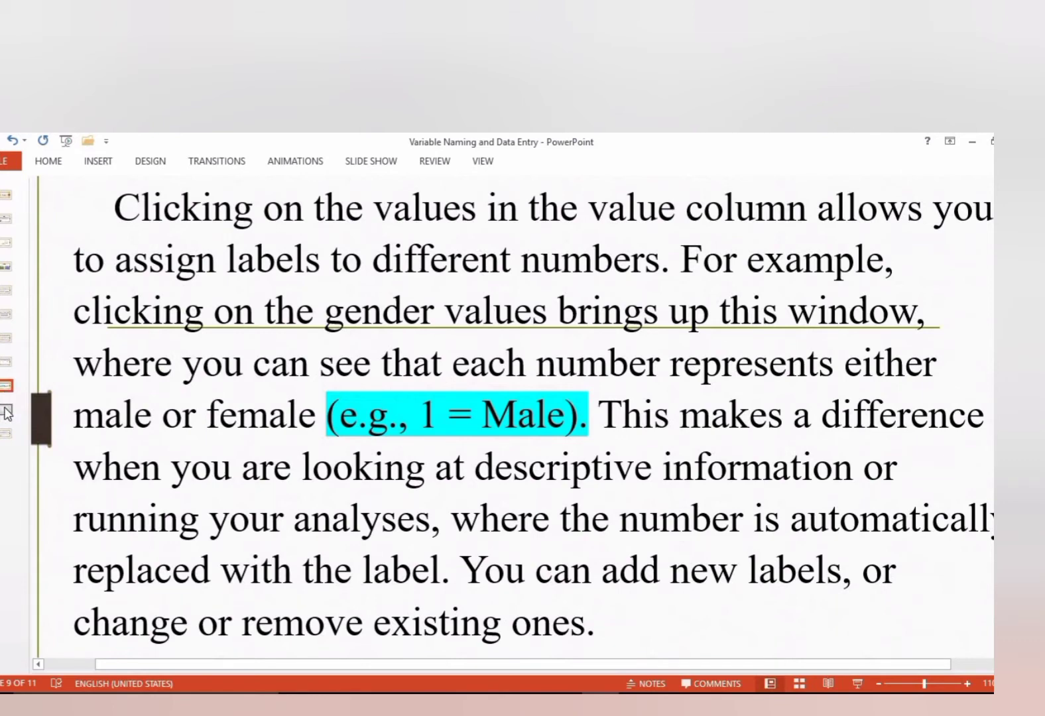
pyautogui.click(6, 413)
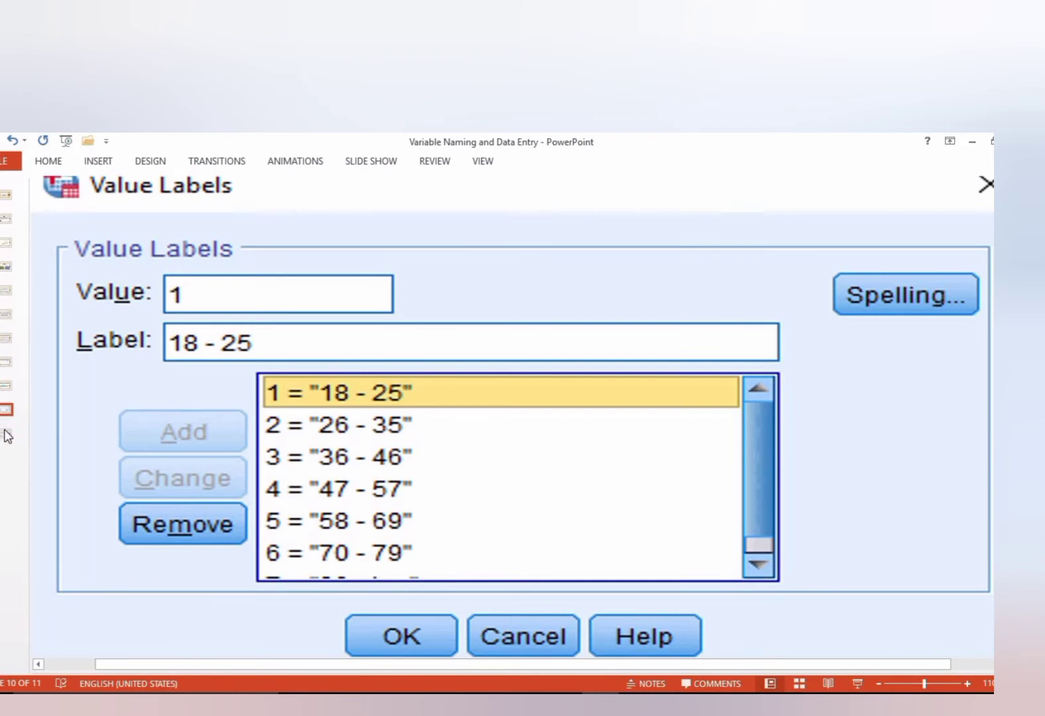
pyautogui.click(5, 431)
pyautogui.click(8, 411)
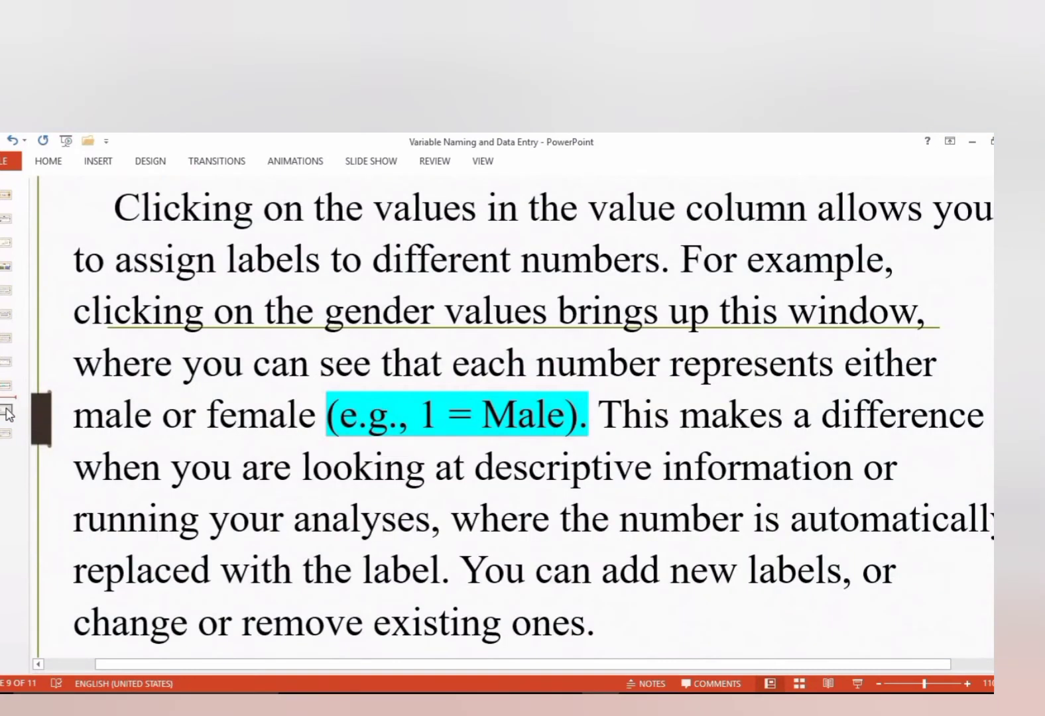
pyautogui.click(8, 412)
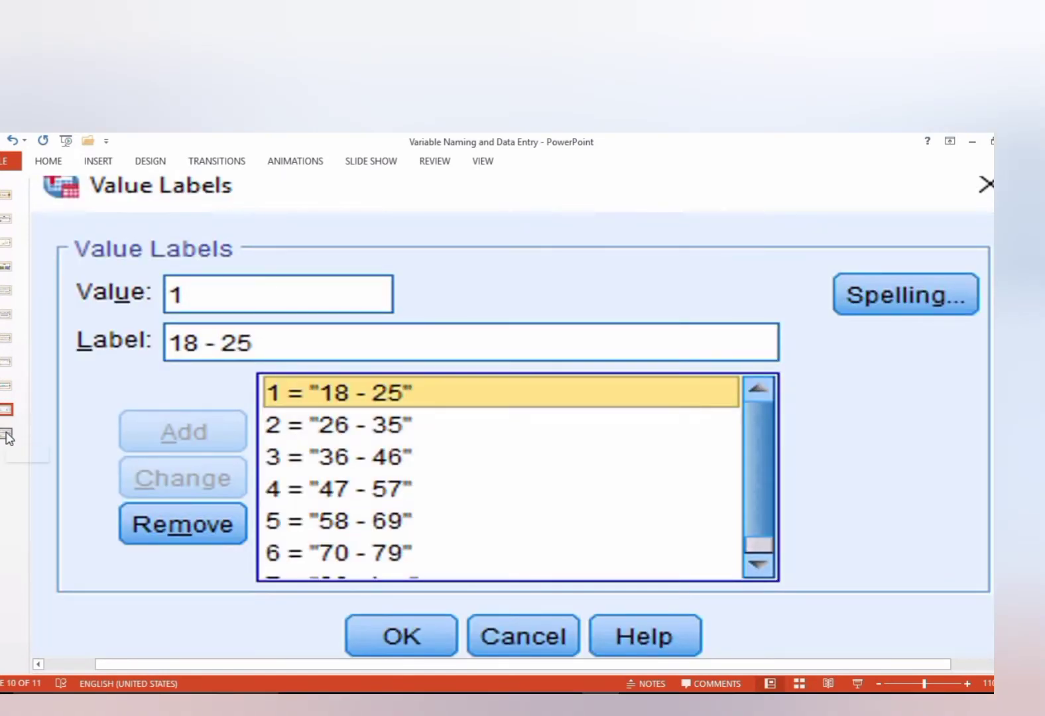
pyautogui.click(8, 436)
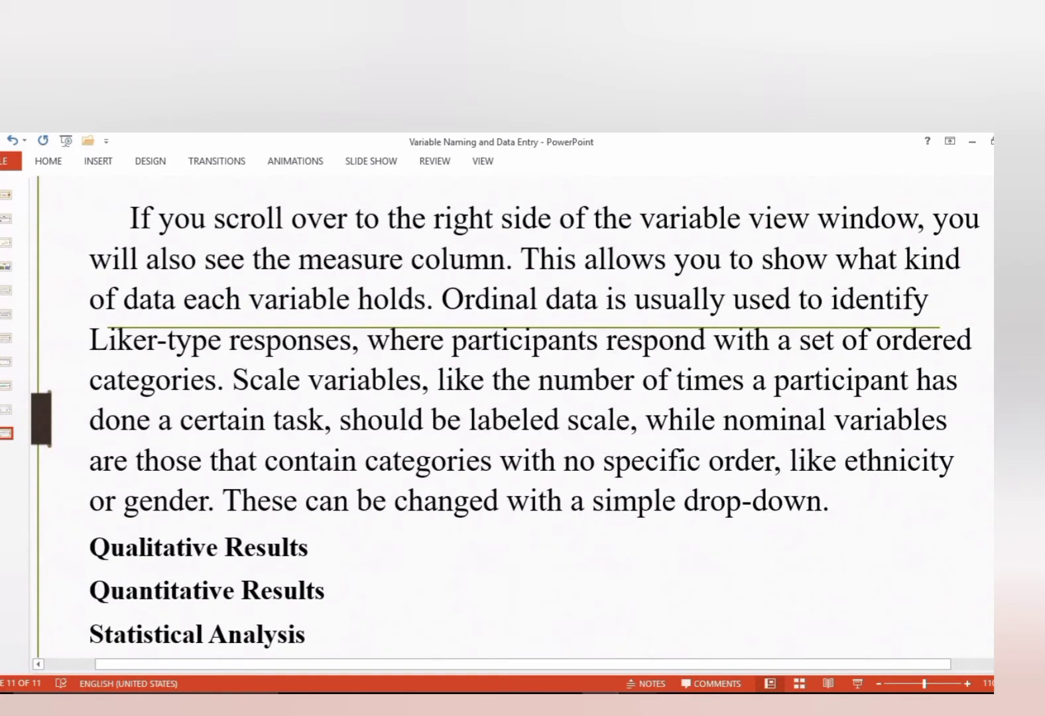
# Step: Switch to the data workbook in Excel and examine the RTC sheet's columns, including Reason, Profession and Vehicles Involve
pyautogui.click(621, 653)
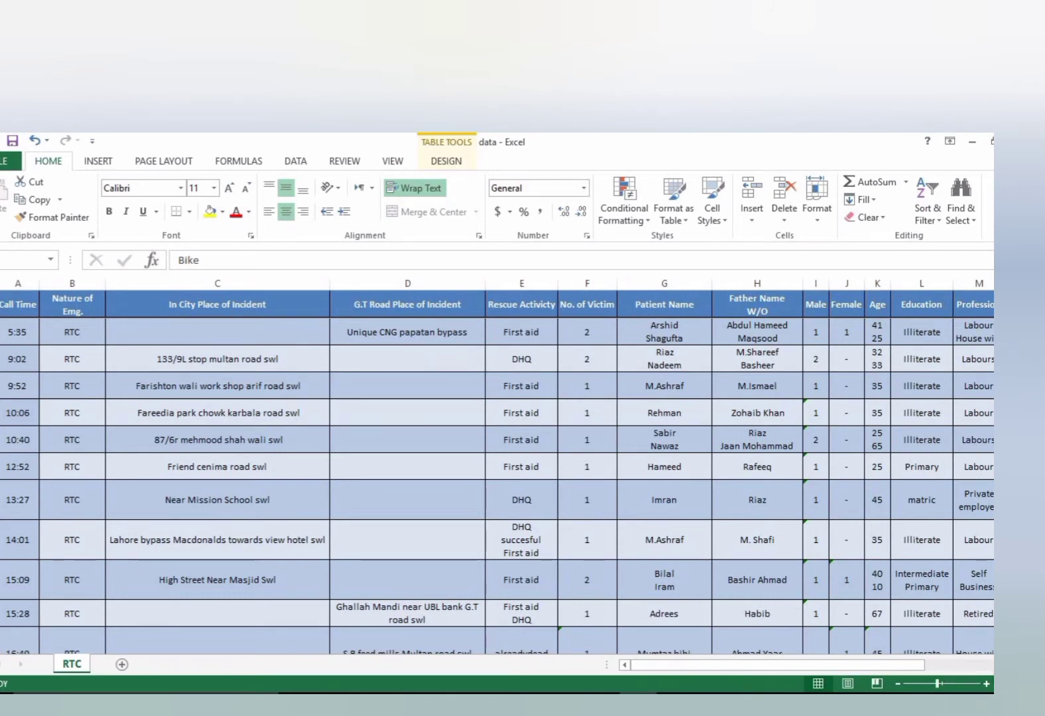
pyautogui.hscroll(4, 497, 472)
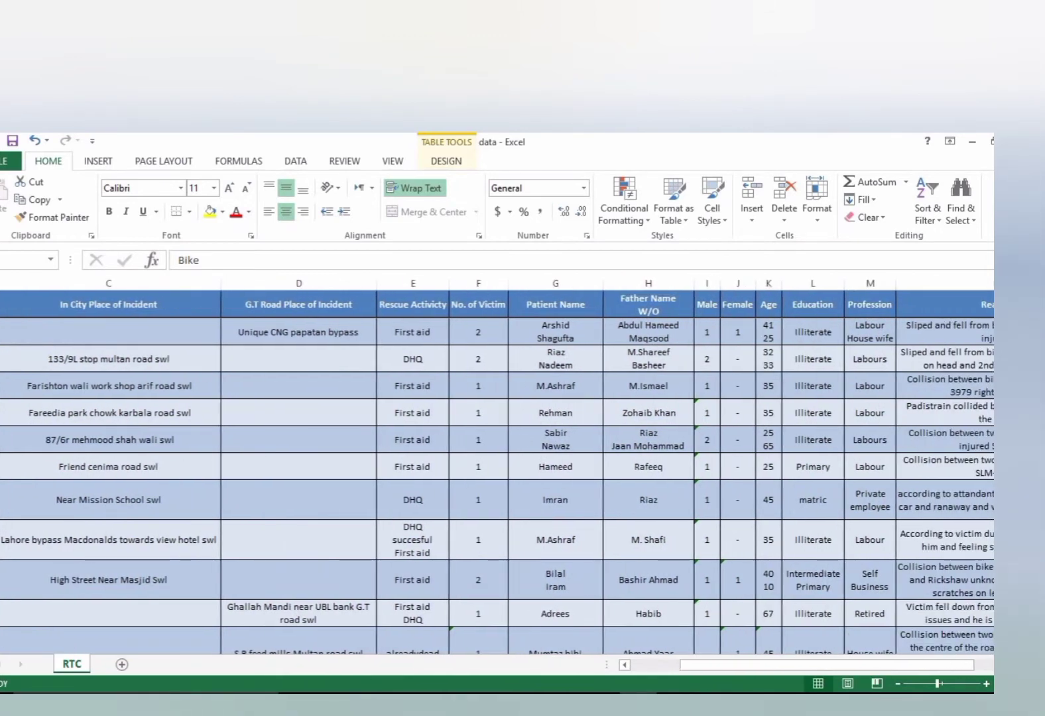
pyautogui.hscroll(2, 398, 472)
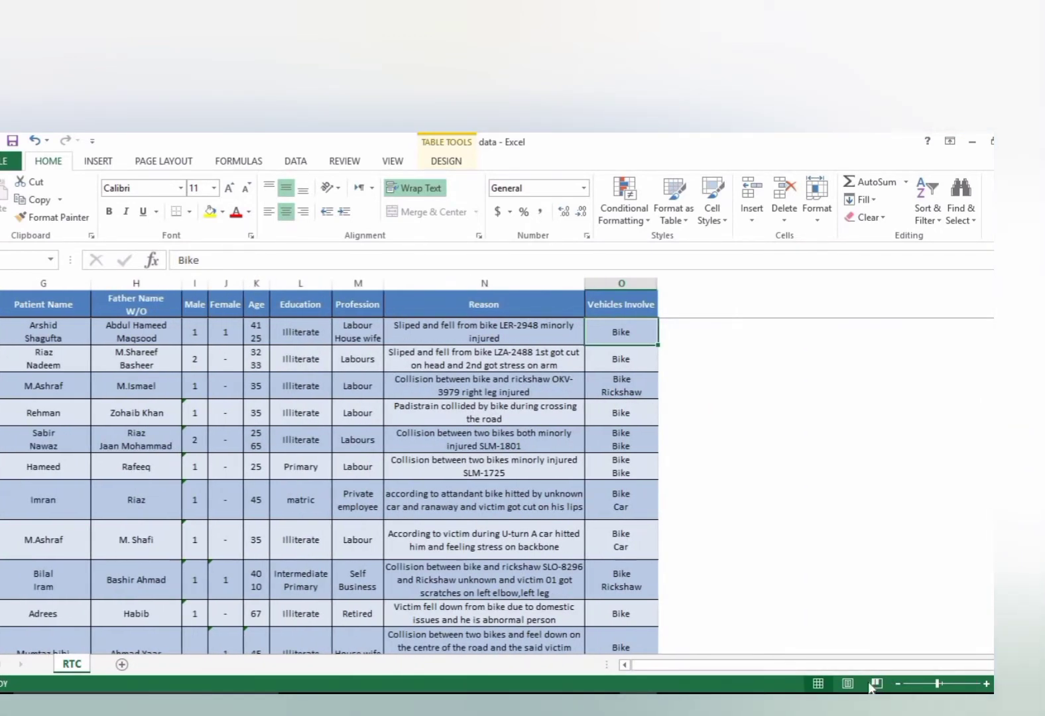
pyautogui.click(625, 665)
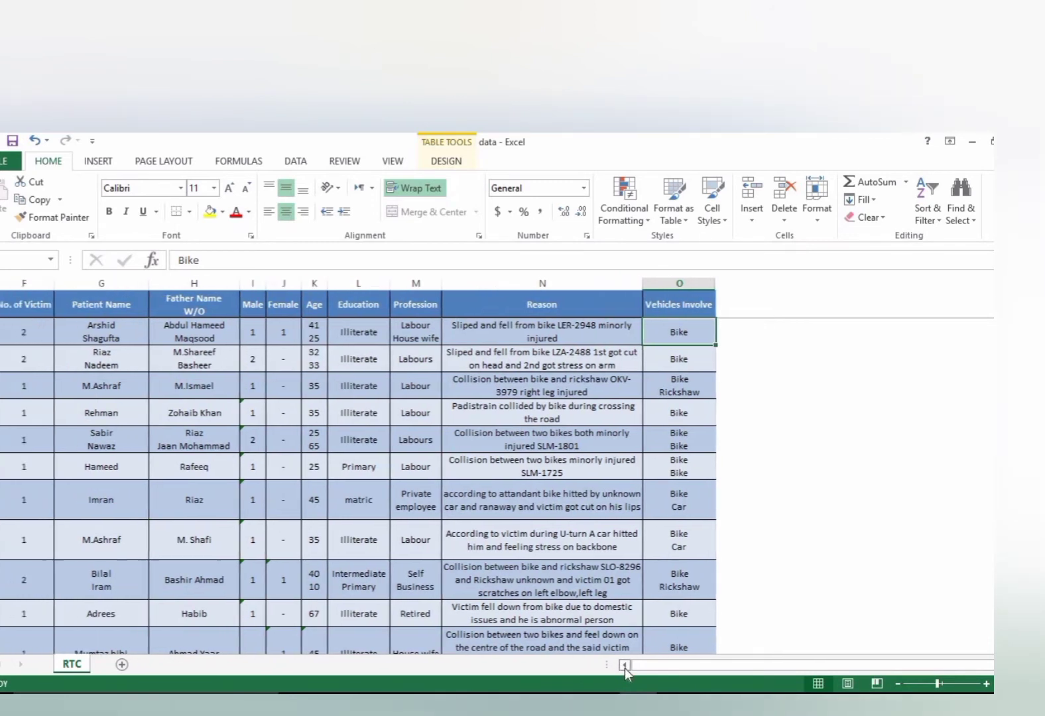
pyautogui.click(625, 665)
pyautogui.click(625, 665)
pyautogui.click(624, 665)
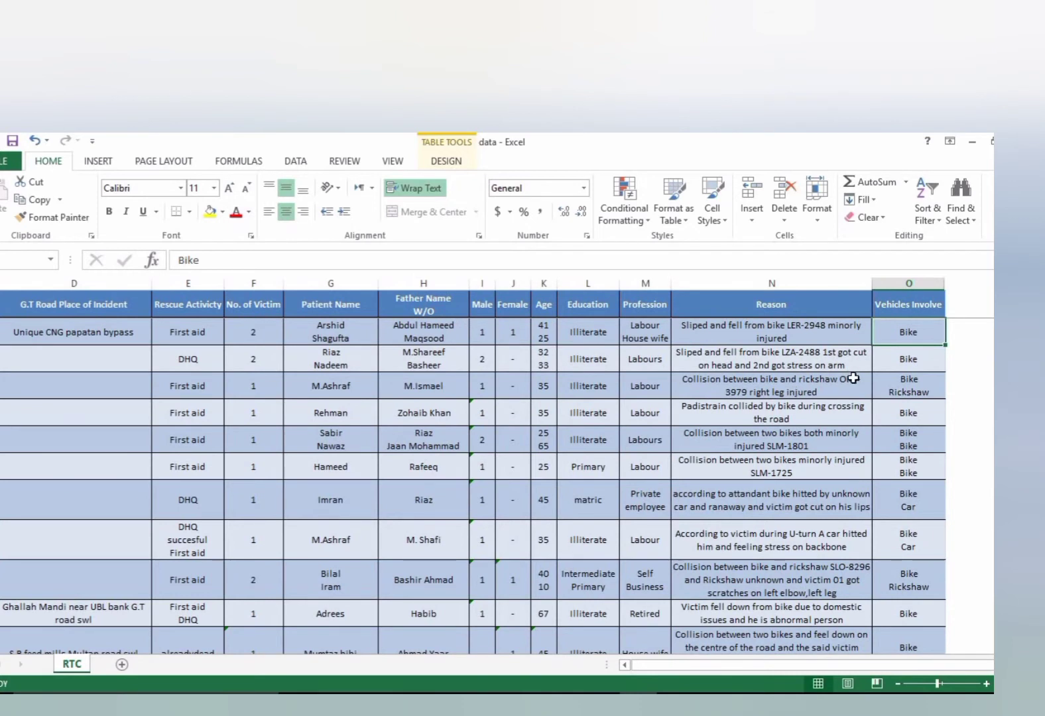
pyautogui.click(910, 363)
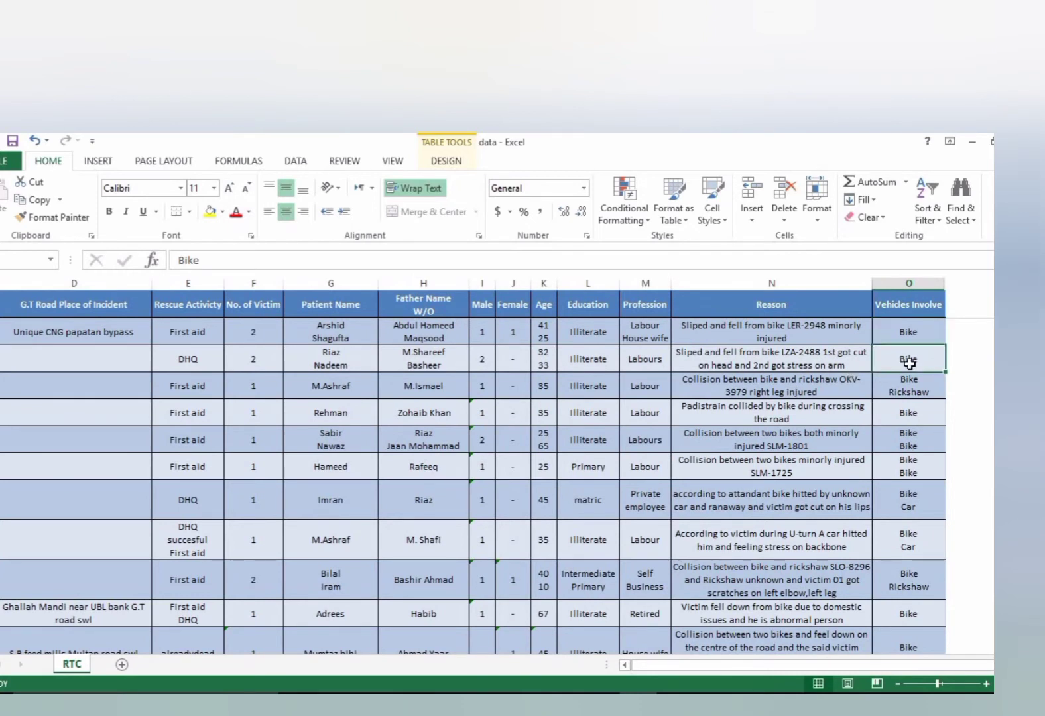
pyautogui.click(756, 363)
pyautogui.click(753, 385)
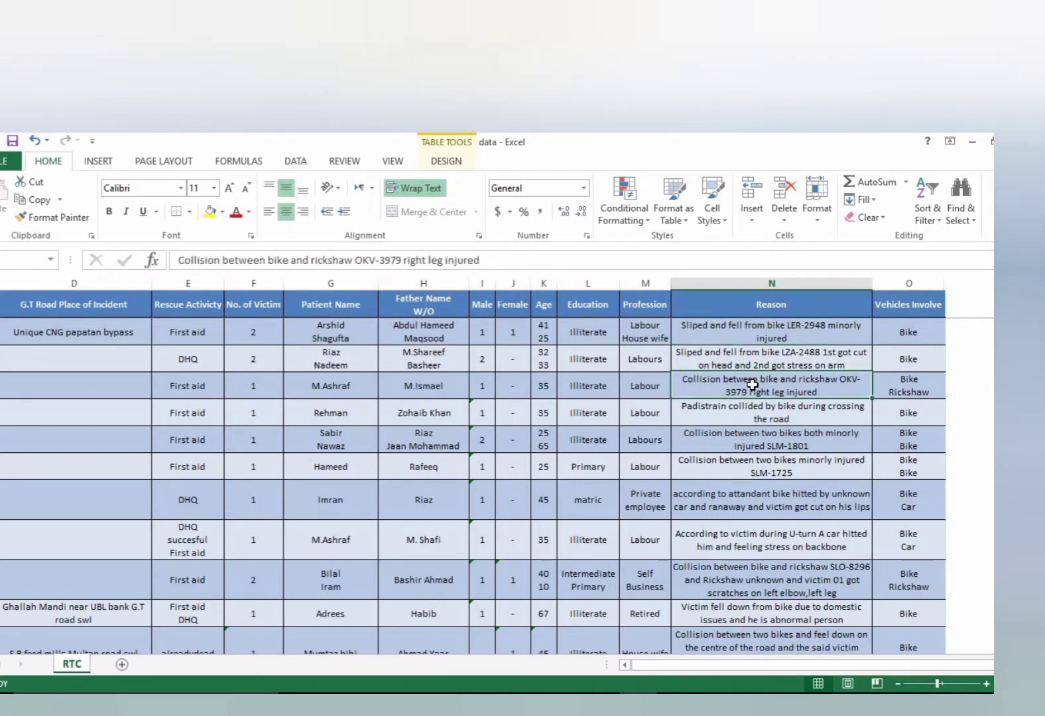
pyautogui.click(659, 364)
pyautogui.click(651, 303)
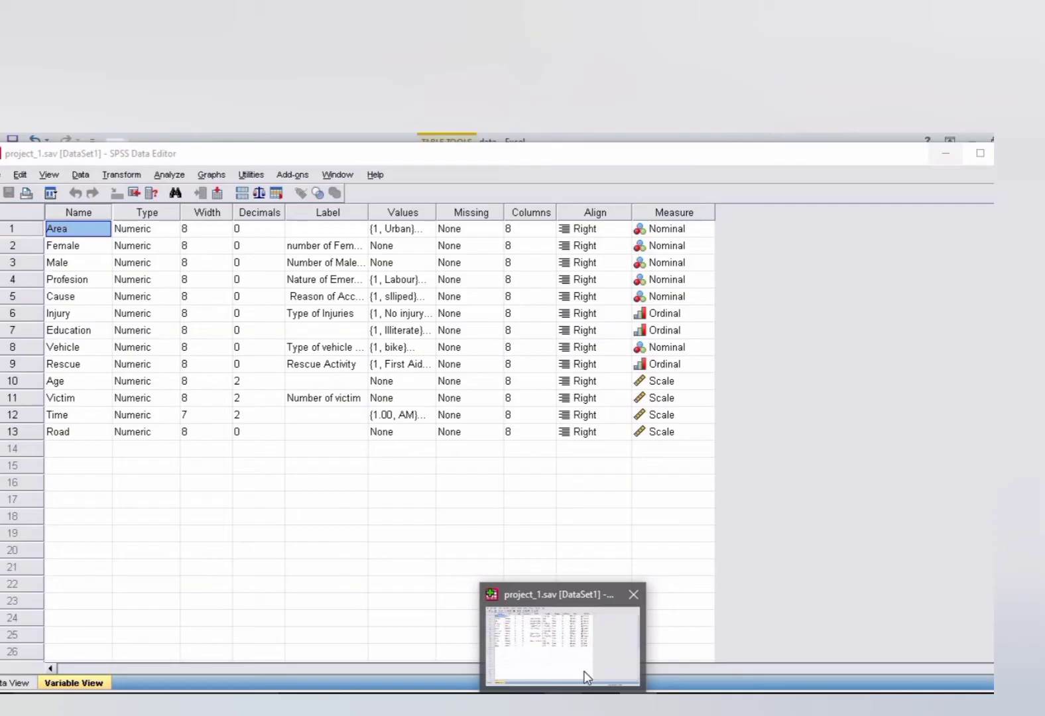
# Step: Switch to project_1.sav in the SPSS Data Editor, rename the Female variable as gender and delete the Male variable
pyautogui.click(584, 673)
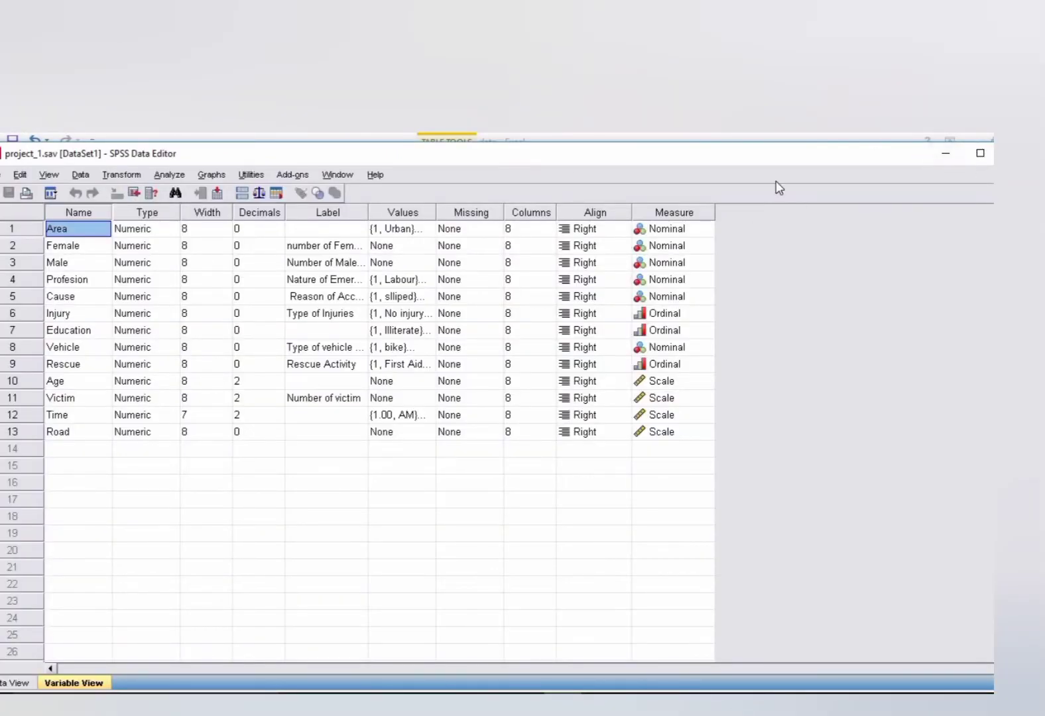
pyautogui.click(89, 249)
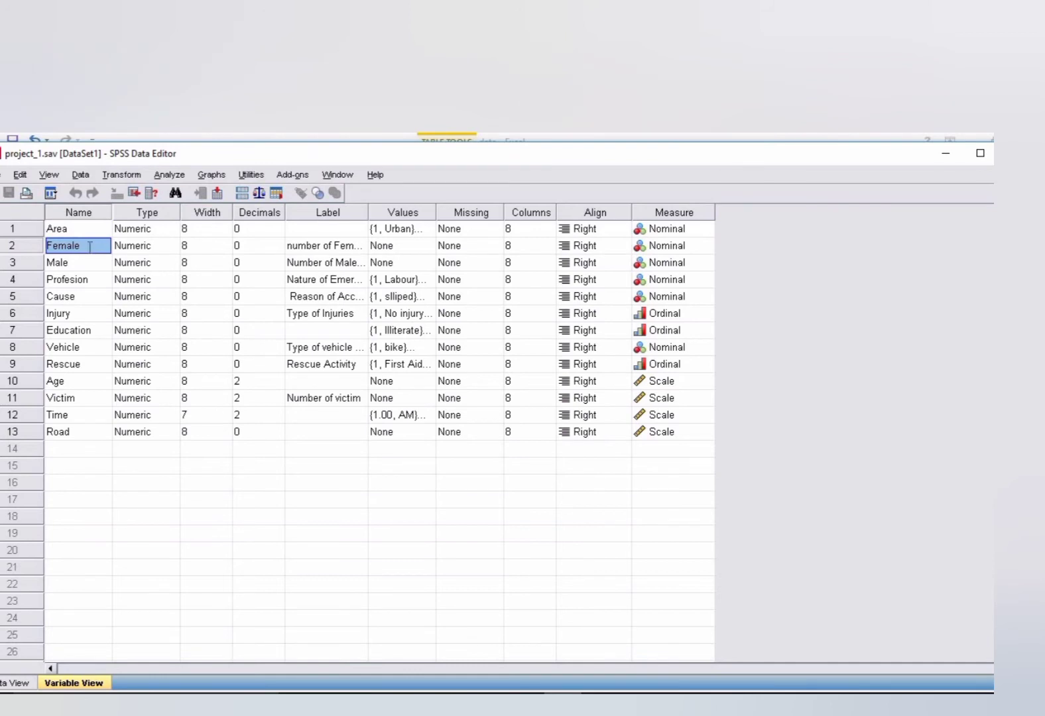
pyautogui.press('BackSpace')
pyautogui.write('ge')
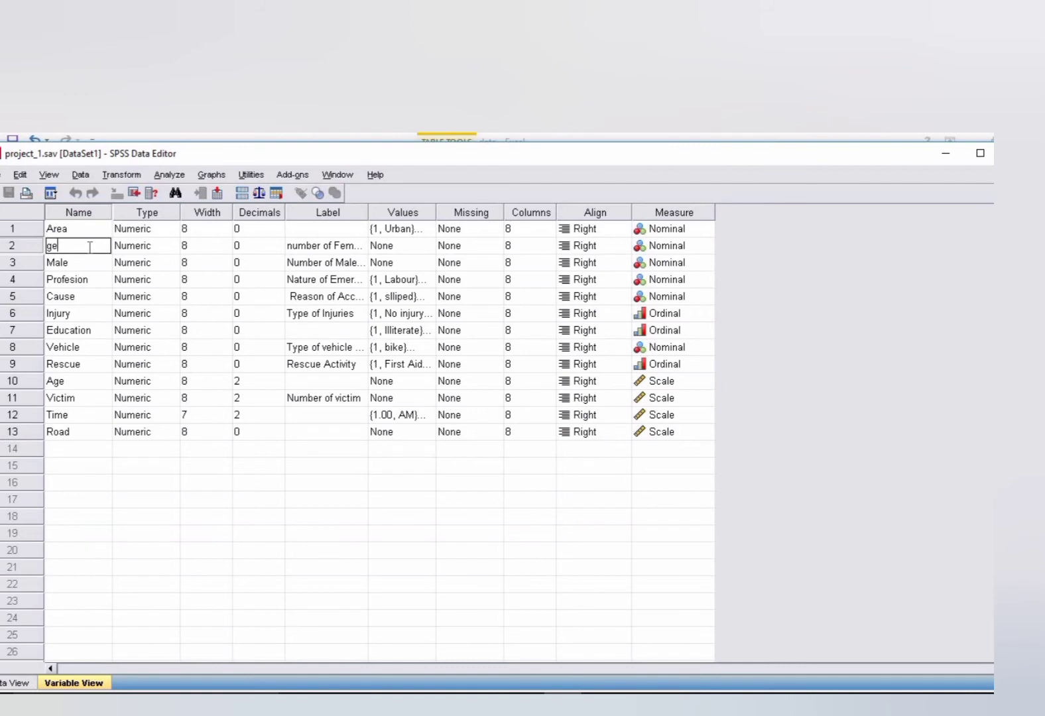
pyautogui.write('nder')
pyautogui.click(8, 268)
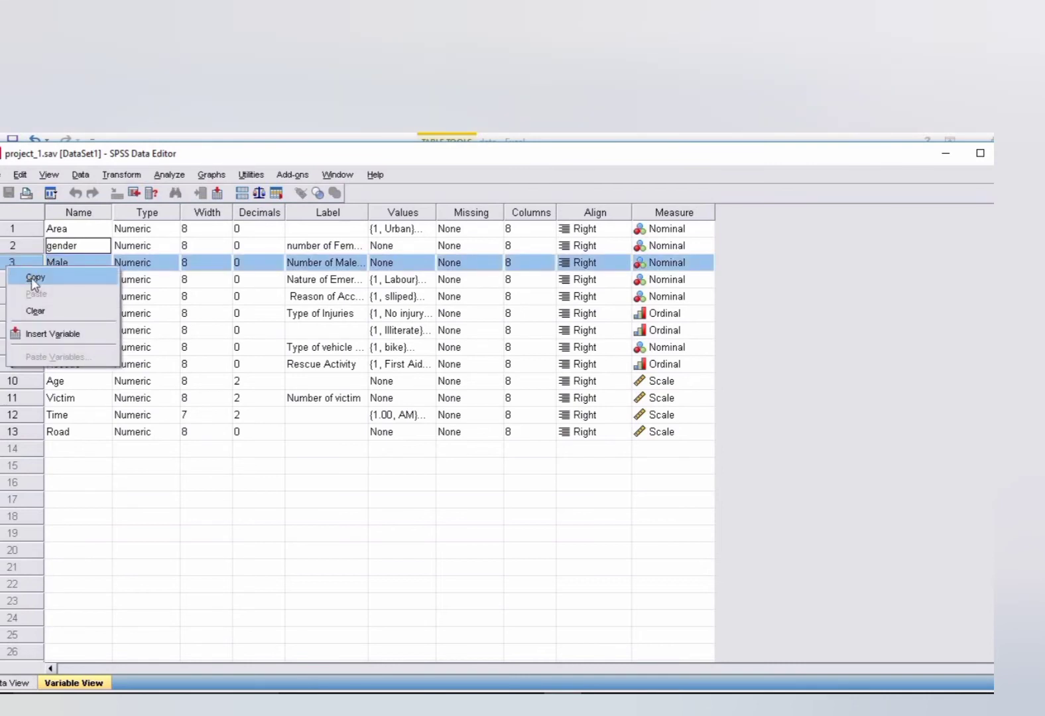
pyautogui.click(35, 311)
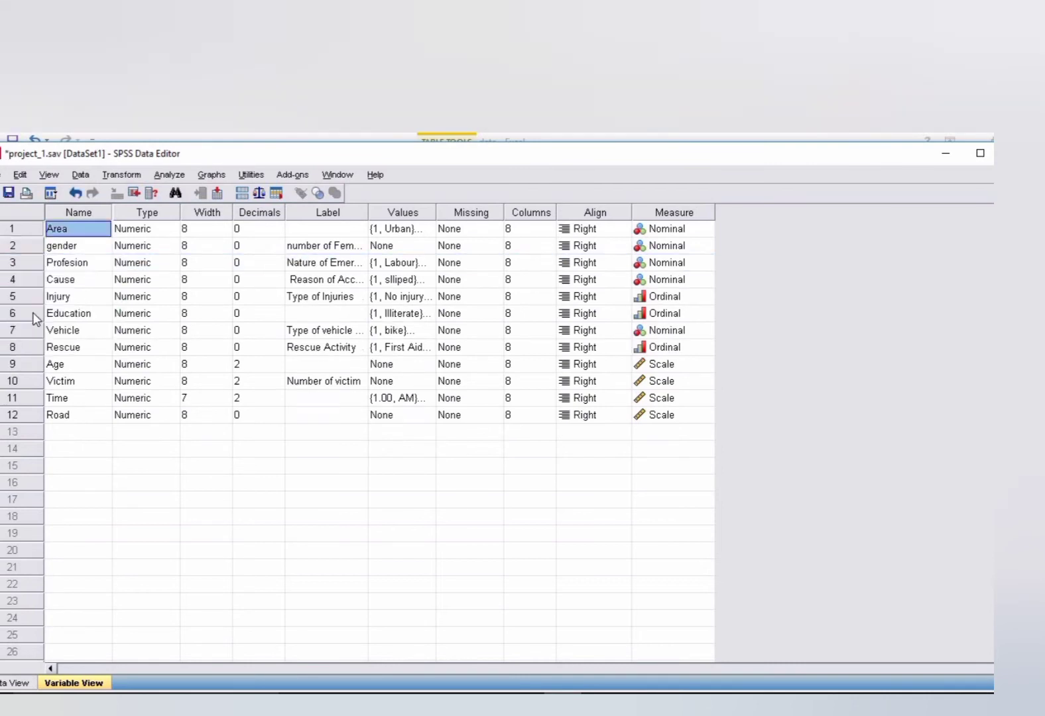
# Step: Widen the Label column and clear the label text of the gender variable
pyautogui.click(356, 246)
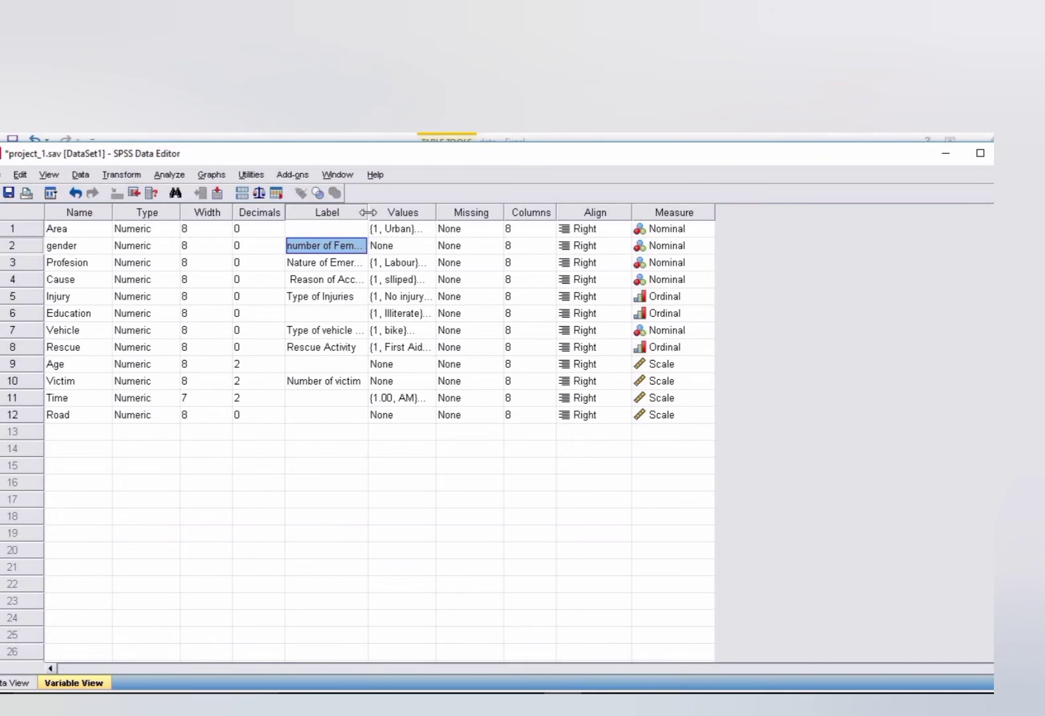
pyautogui.moveTo(368, 212); pyautogui.dragTo(416, 212)
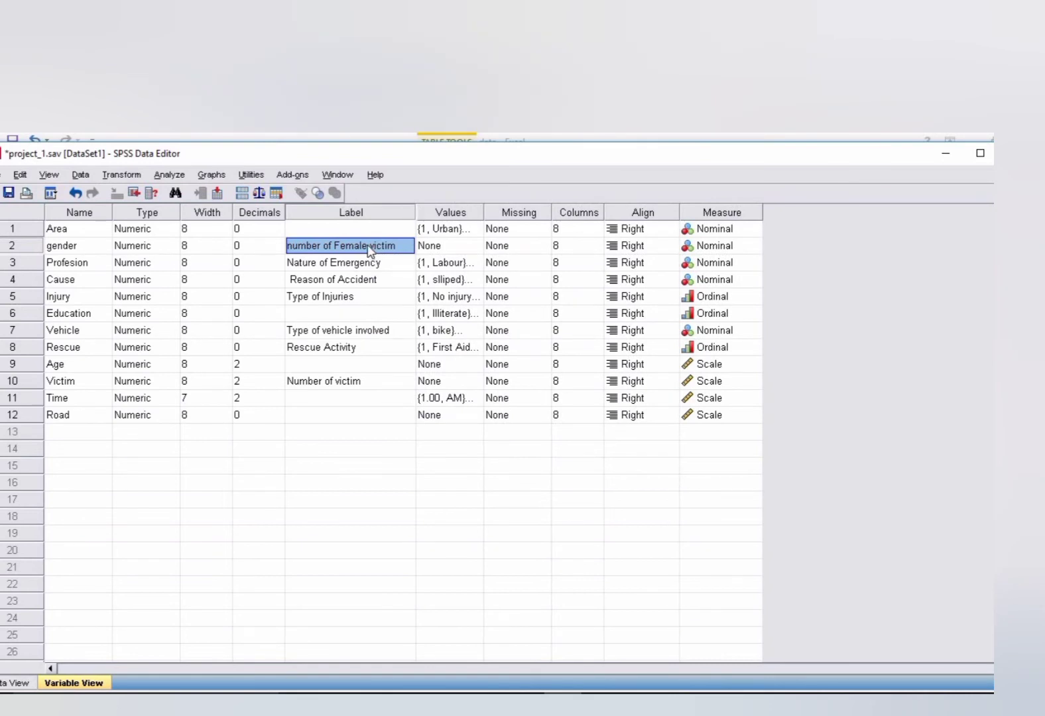
pyautogui.press('BackSpace')
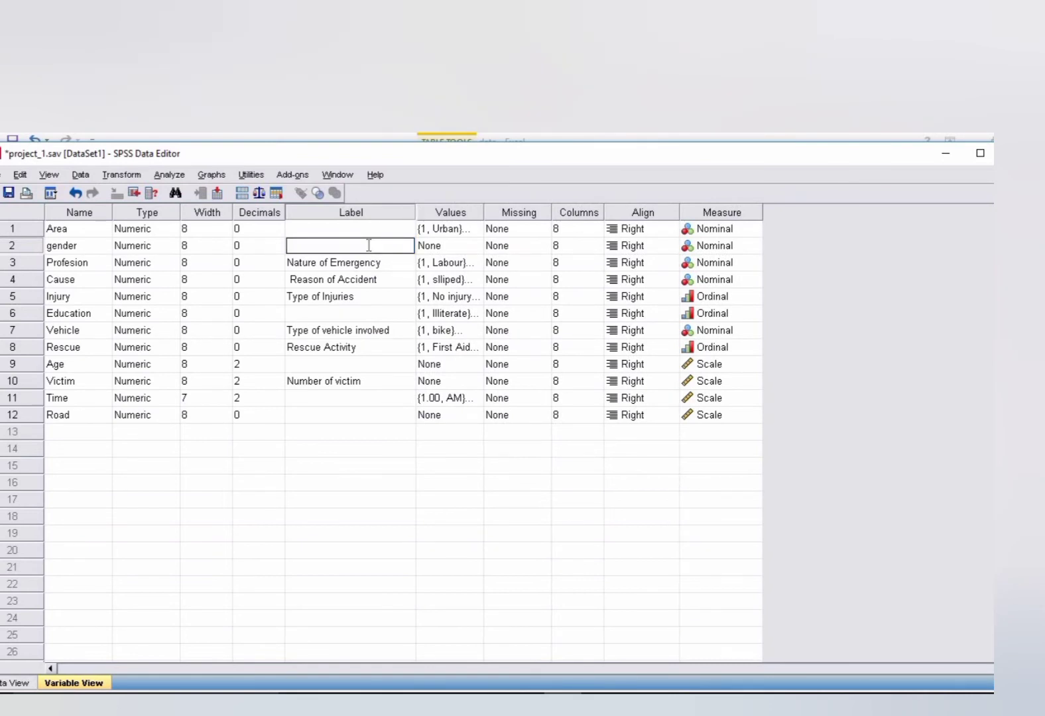
# Step: Define the value labels 1 = male and 2 = female for the gender variable
pyautogui.click(449, 245)
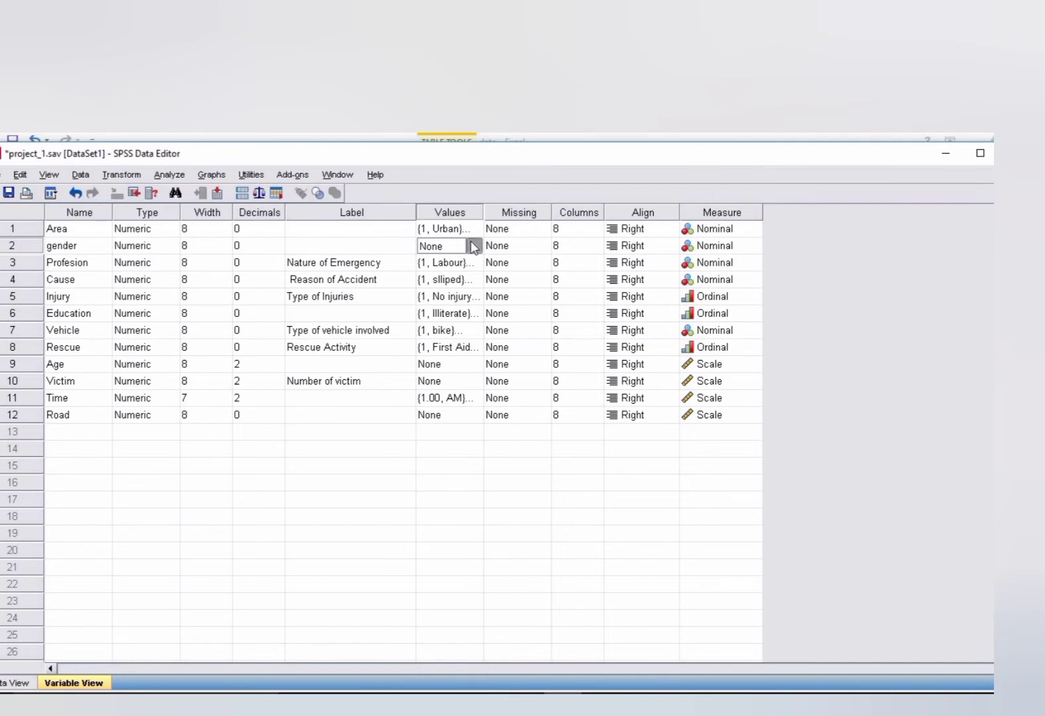
pyautogui.click(473, 246)
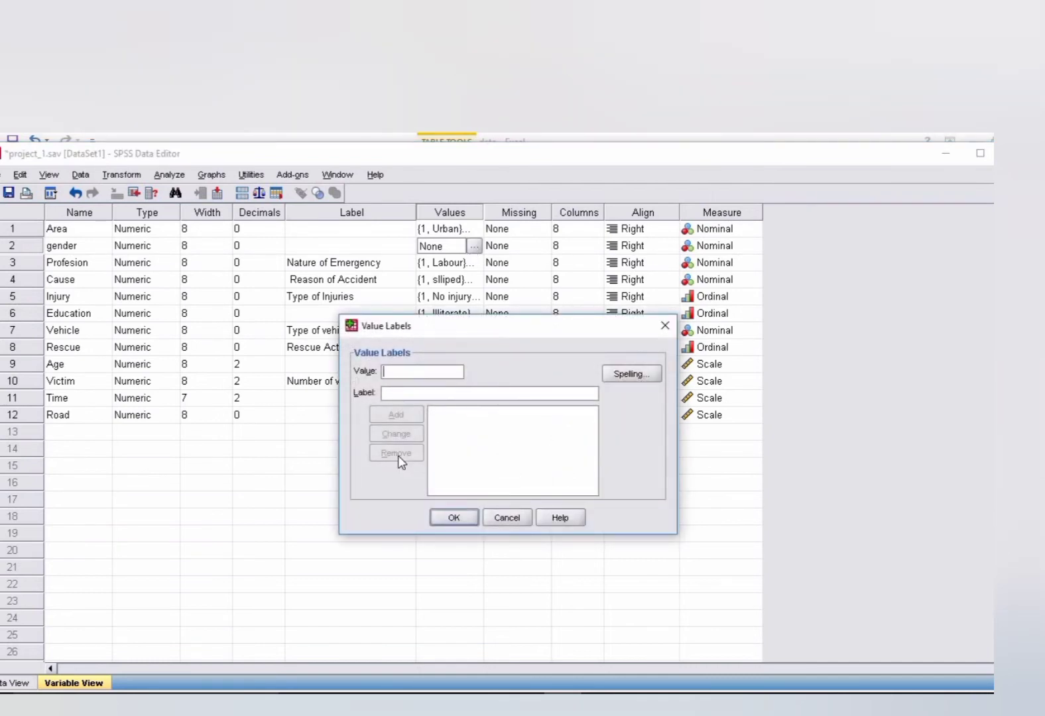
pyautogui.write('1')
pyautogui.click(402, 395)
pyautogui.write('mal')
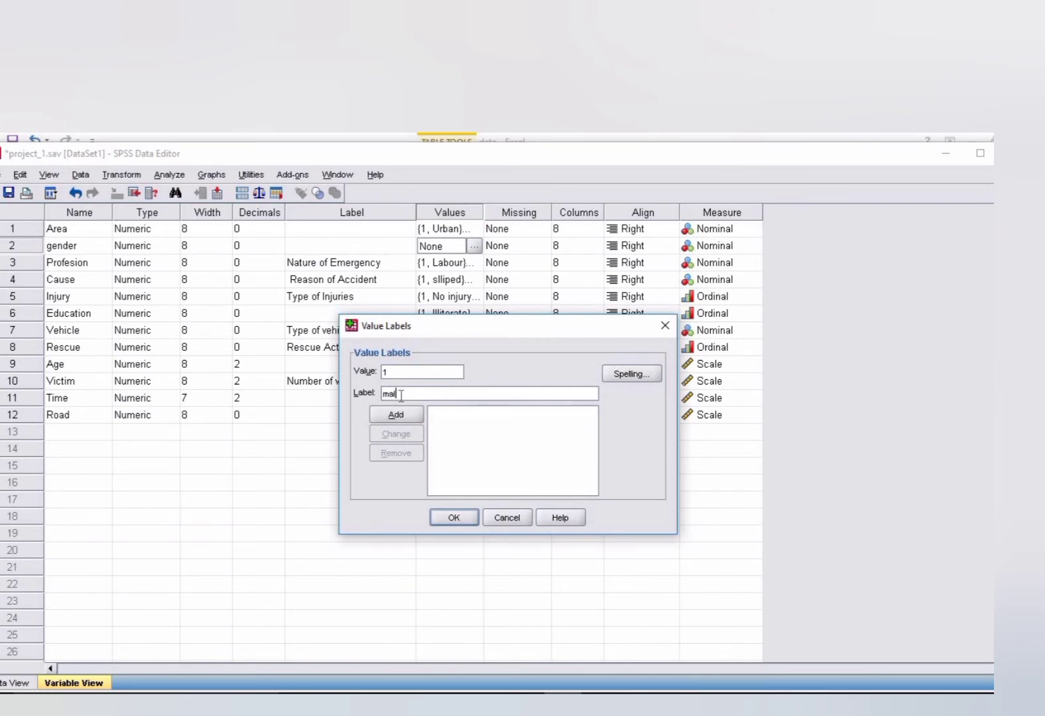
pyautogui.write('e')
pyautogui.click(396, 415)
pyautogui.write('2')
pyautogui.click(398, 394)
pyautogui.write('female')
pyautogui.click(395, 415)
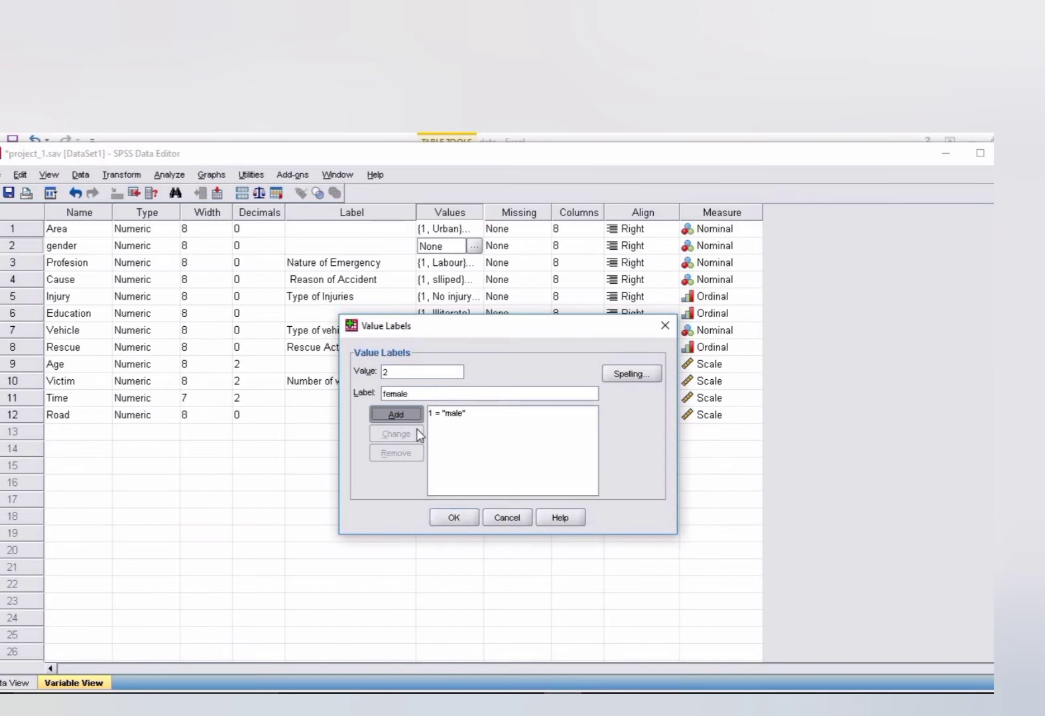
pyautogui.click(454, 518)
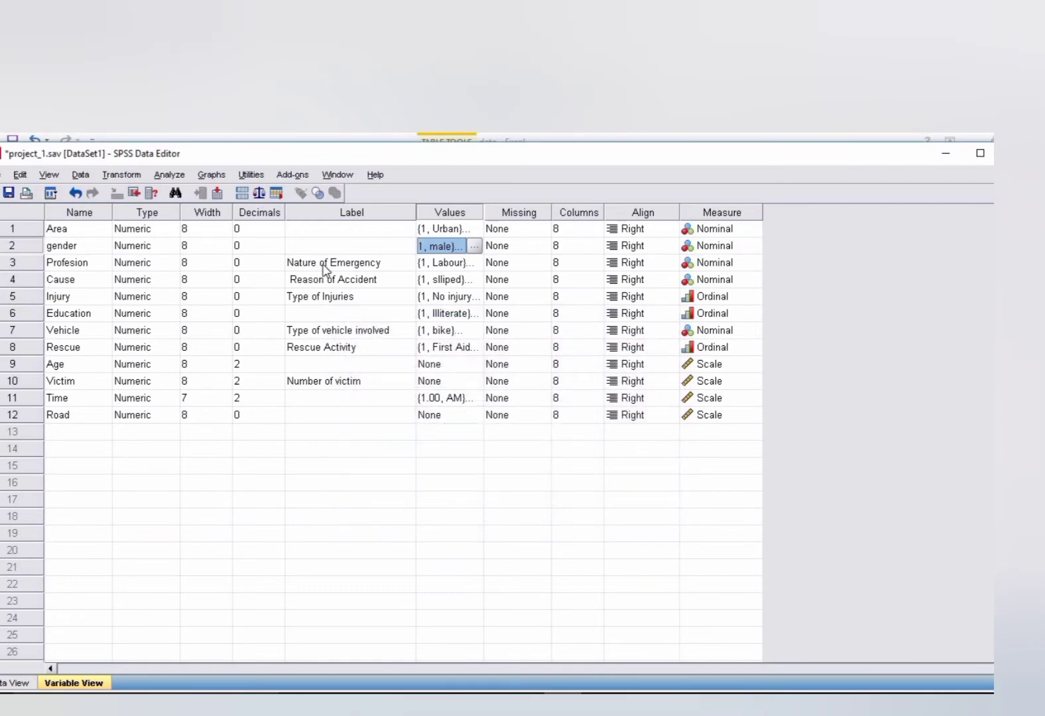
# Step: Review the remaining variables one by one, from Profesion down to Road
pyautogui.click(351, 265)
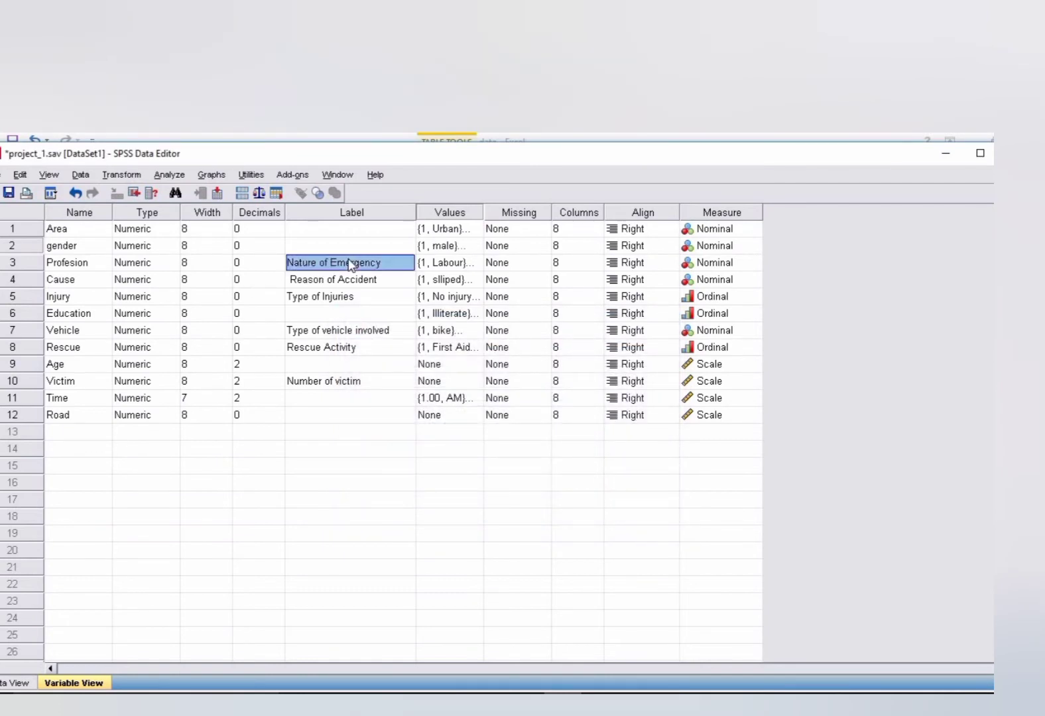
pyautogui.click(66, 264)
pyautogui.click(73, 281)
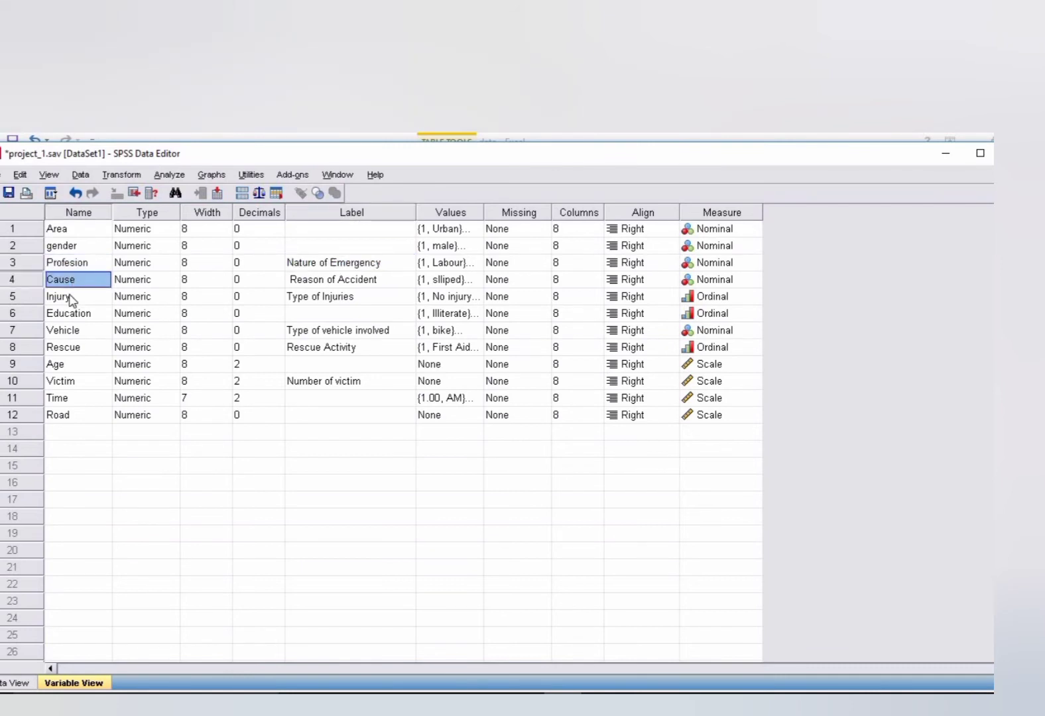
pyautogui.click(72, 299)
pyautogui.click(72, 318)
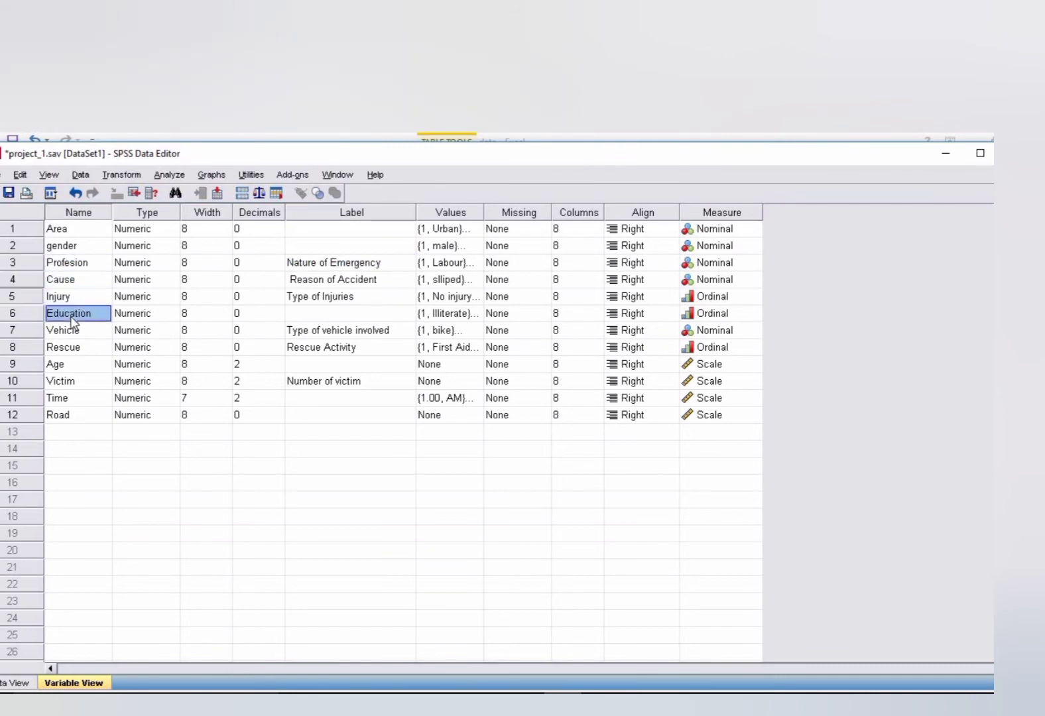
pyautogui.click(73, 332)
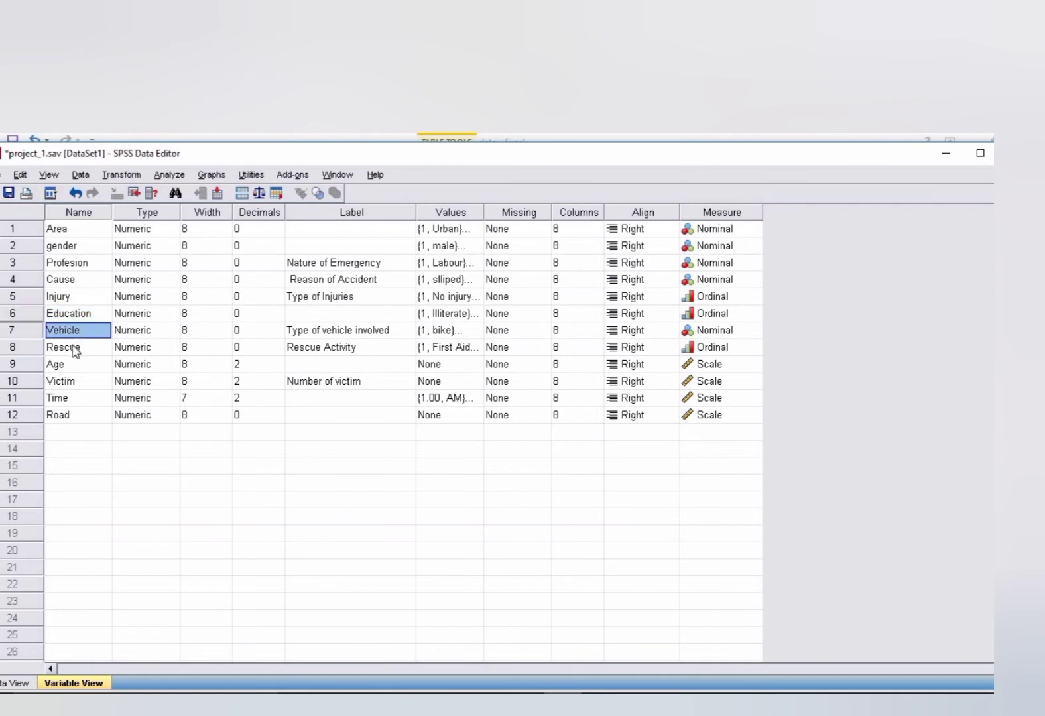
pyautogui.click(72, 348)
pyautogui.click(70, 367)
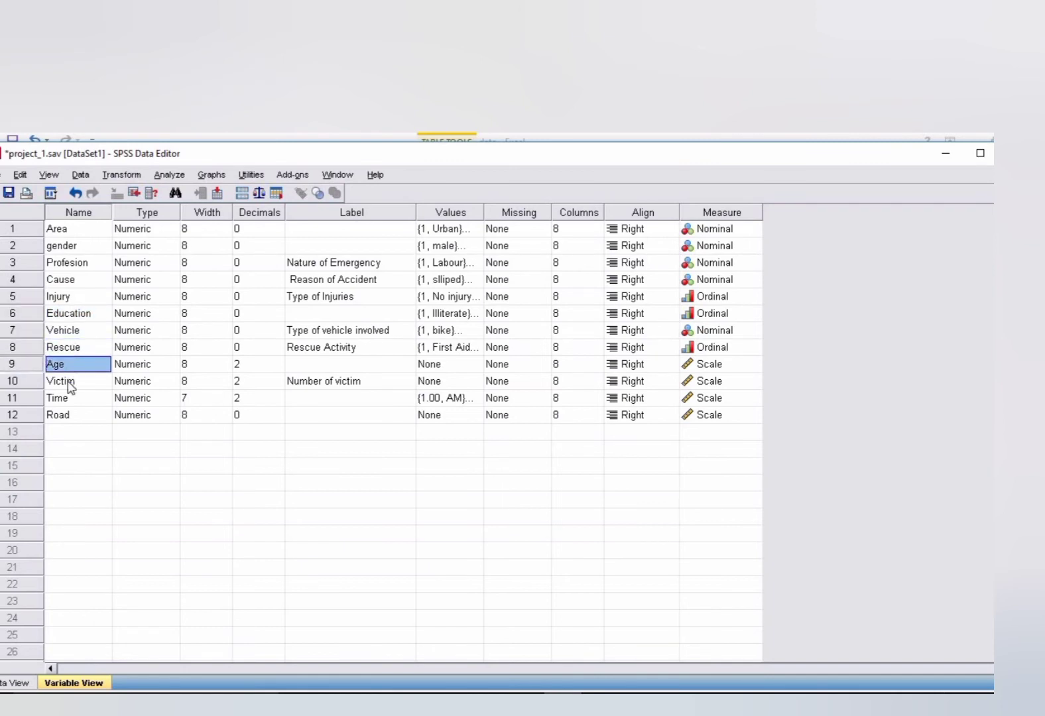
pyautogui.click(68, 383)
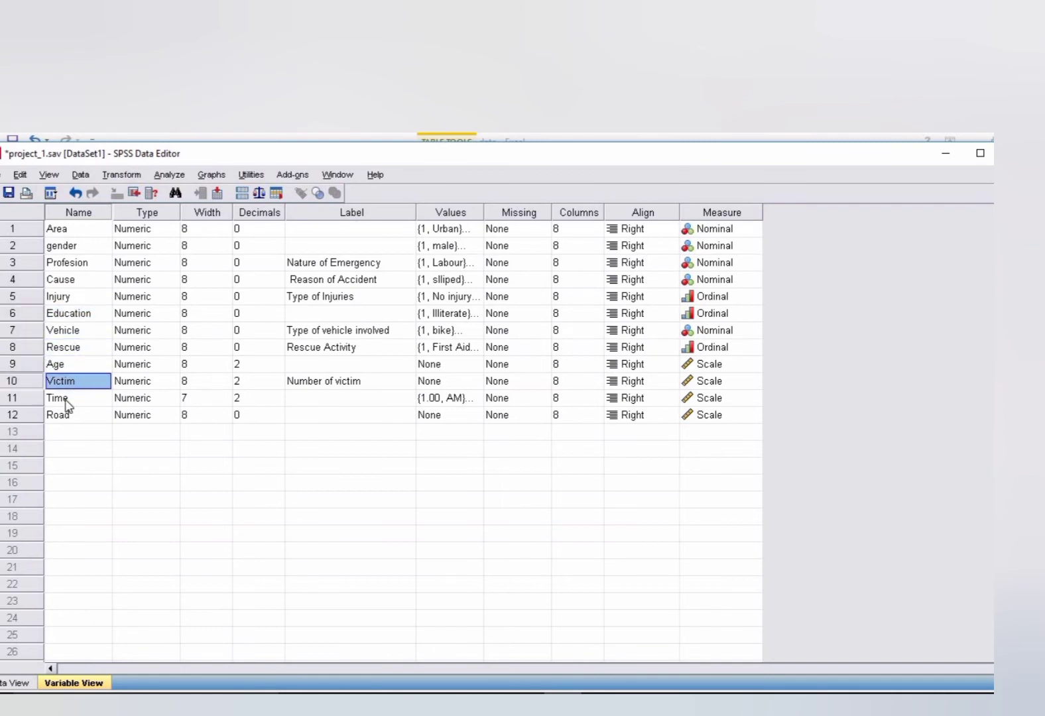
pyautogui.click(66, 400)
pyautogui.click(65, 417)
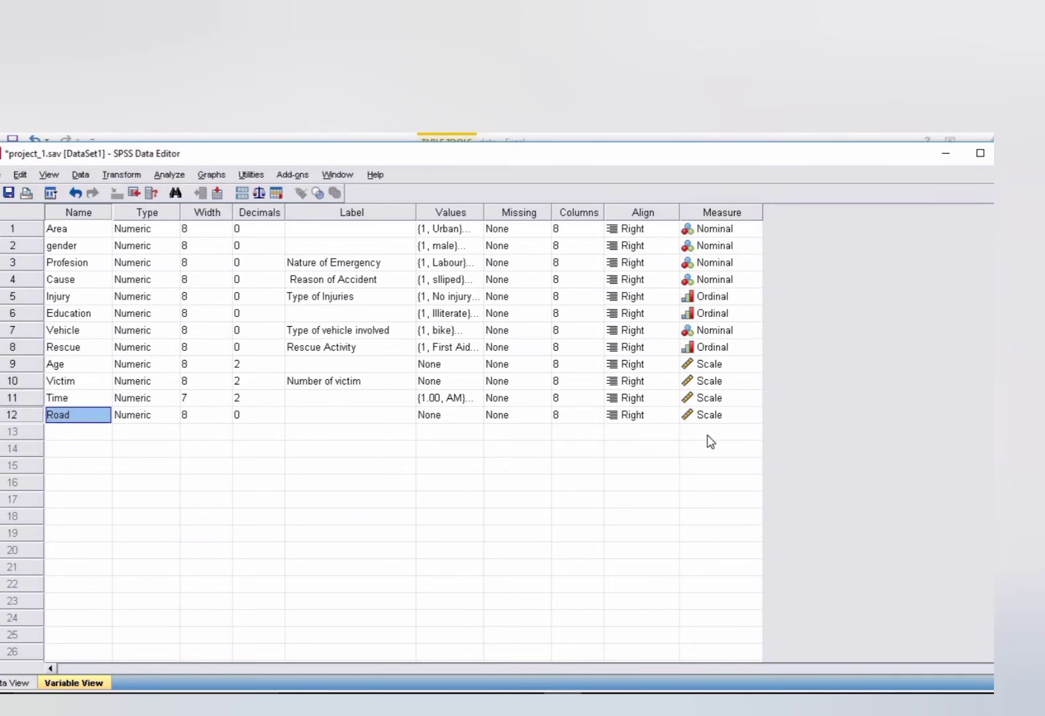
# Step: Set the measurement level of the Road variable to Nominal
pyautogui.click(736, 422)
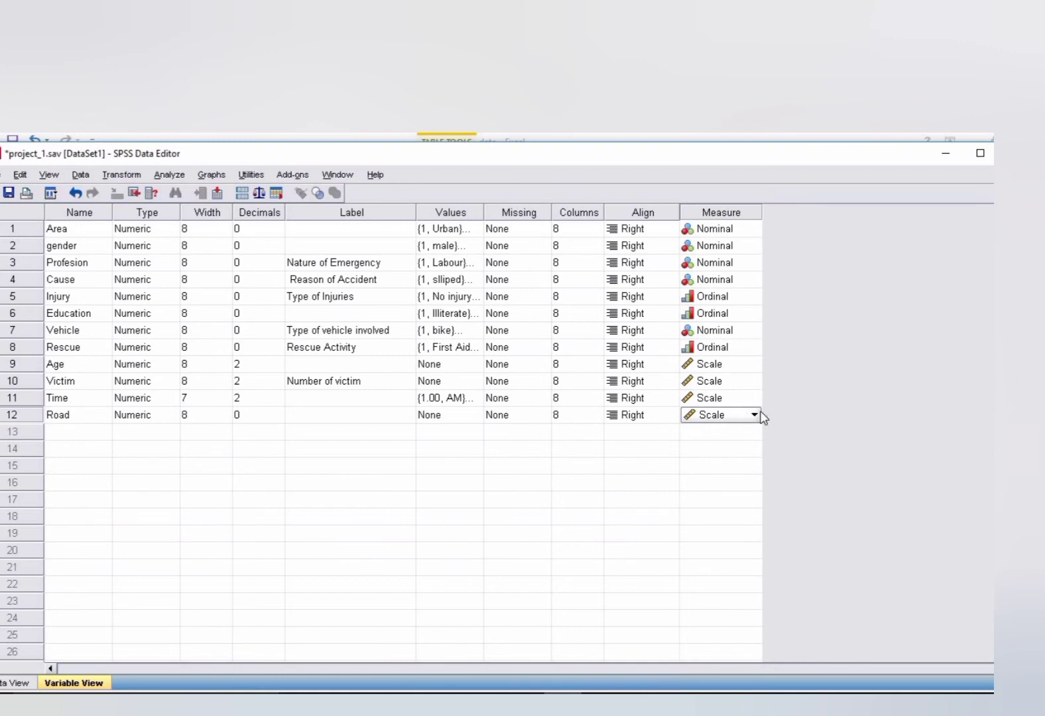
pyautogui.click(755, 415)
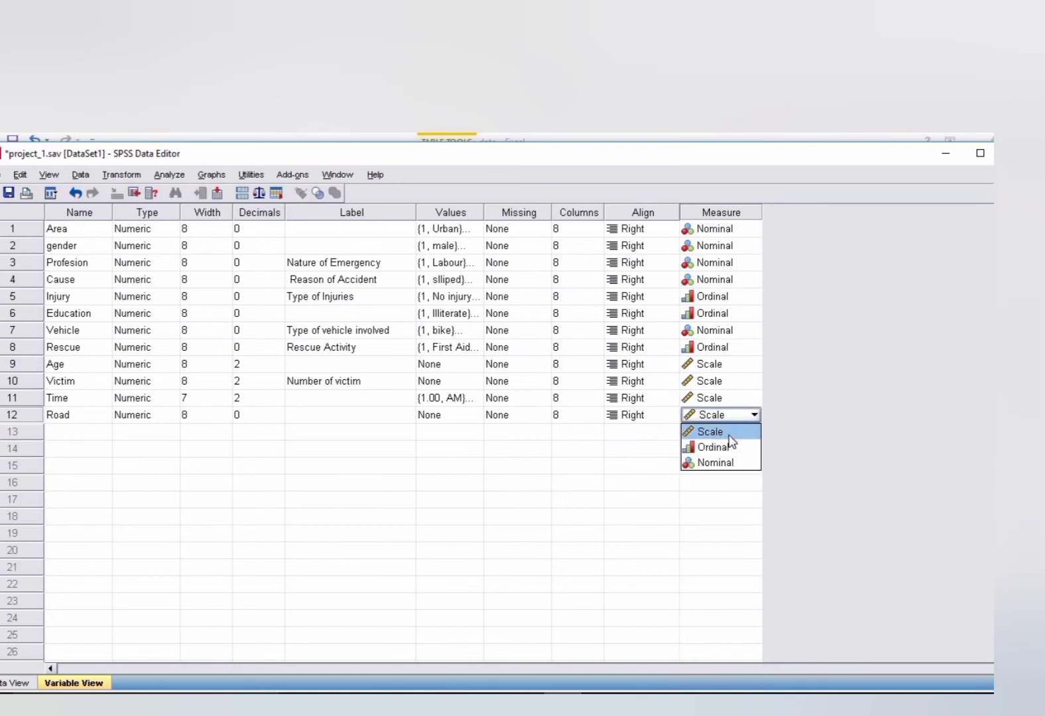
pyautogui.click(716, 463)
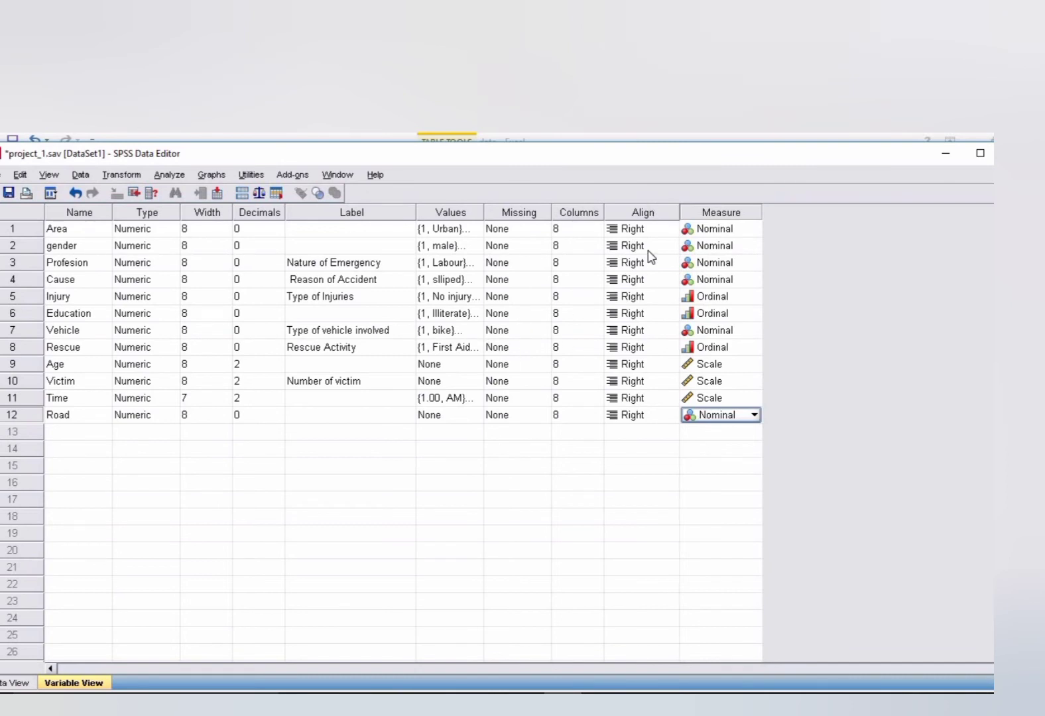
# Step: Review the Align and Measure settings and the level options for Area, gender and Profesion, picking Nominal for Profesion
pyautogui.click(634, 211)
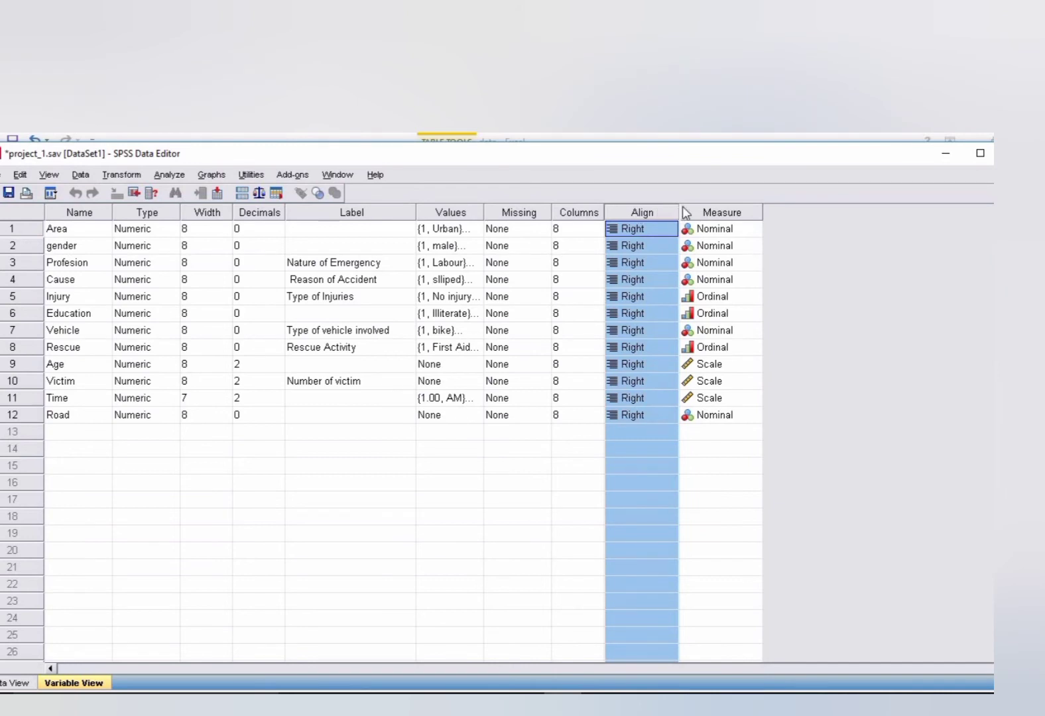
pyautogui.click(706, 211)
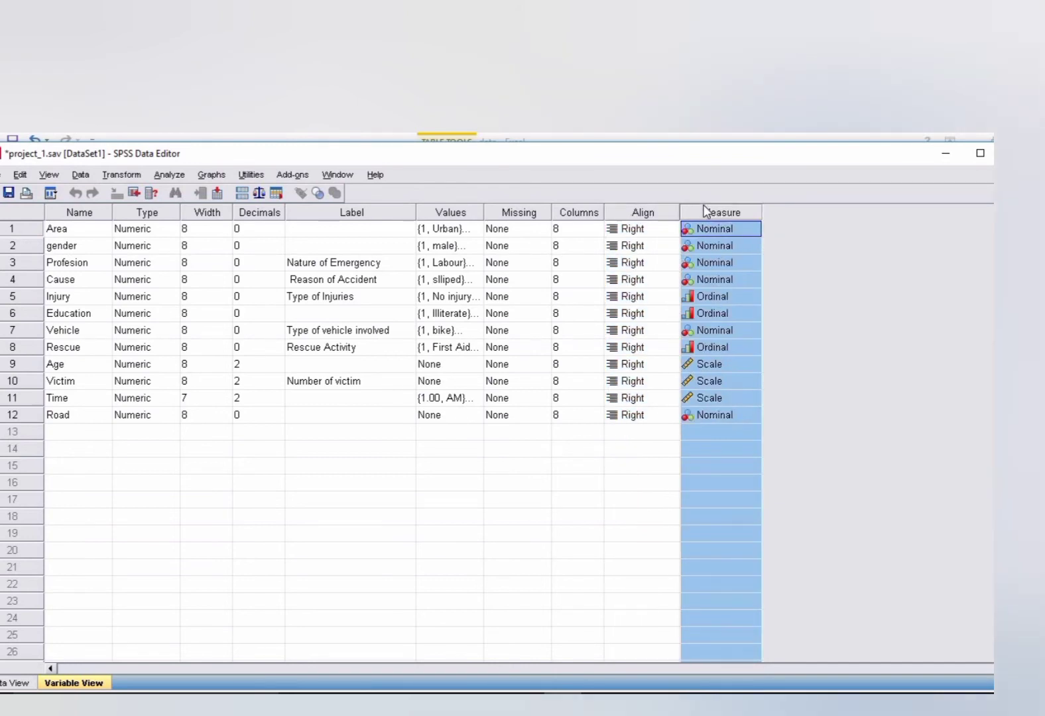
pyautogui.click(748, 230)
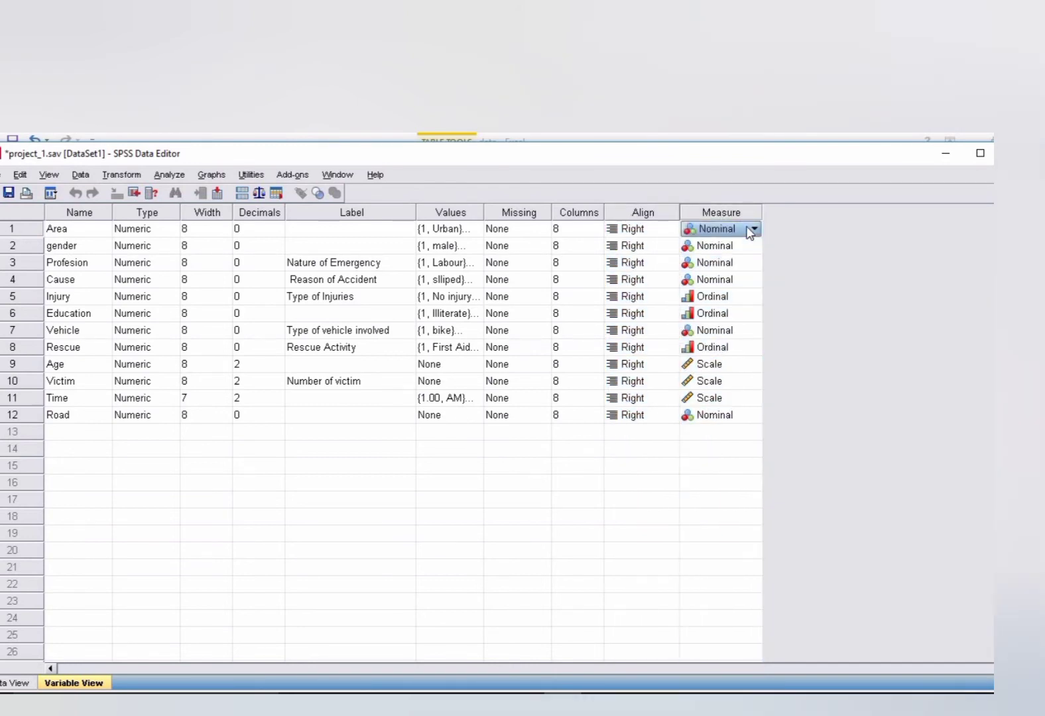
pyautogui.click(753, 229)
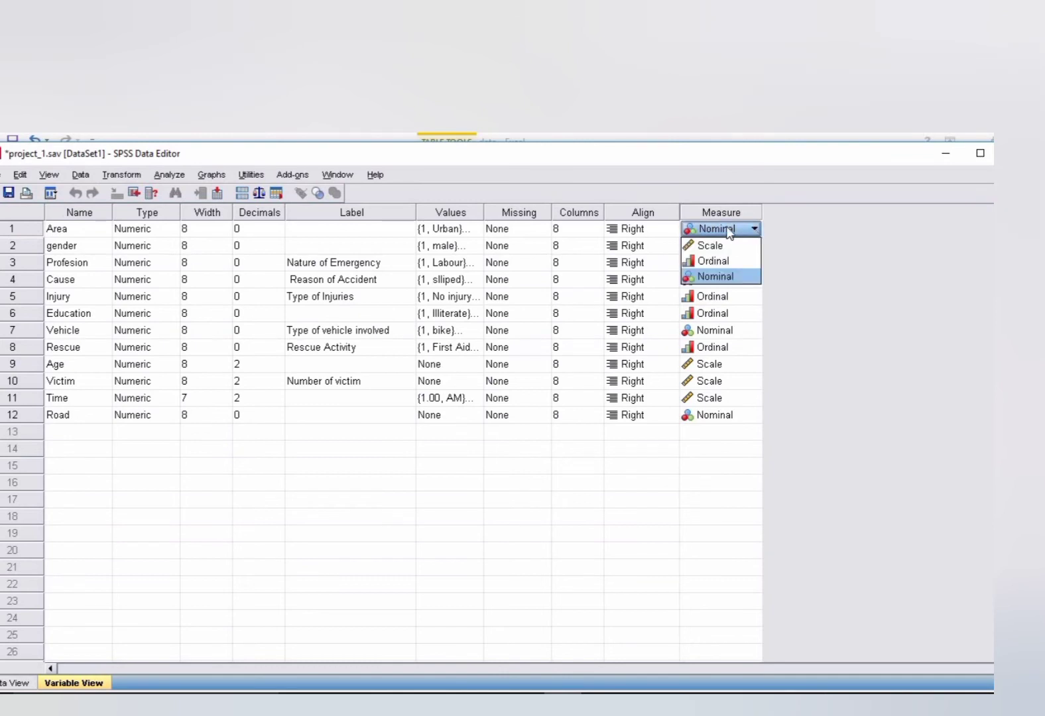
pyautogui.click(727, 230)
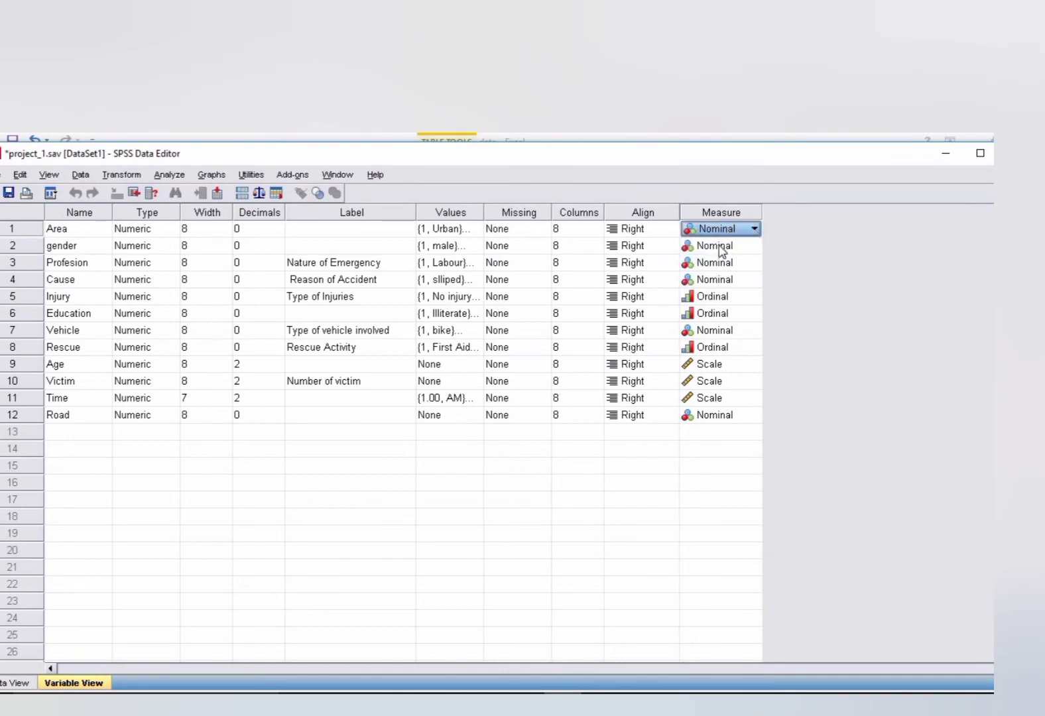
pyautogui.click(722, 248)
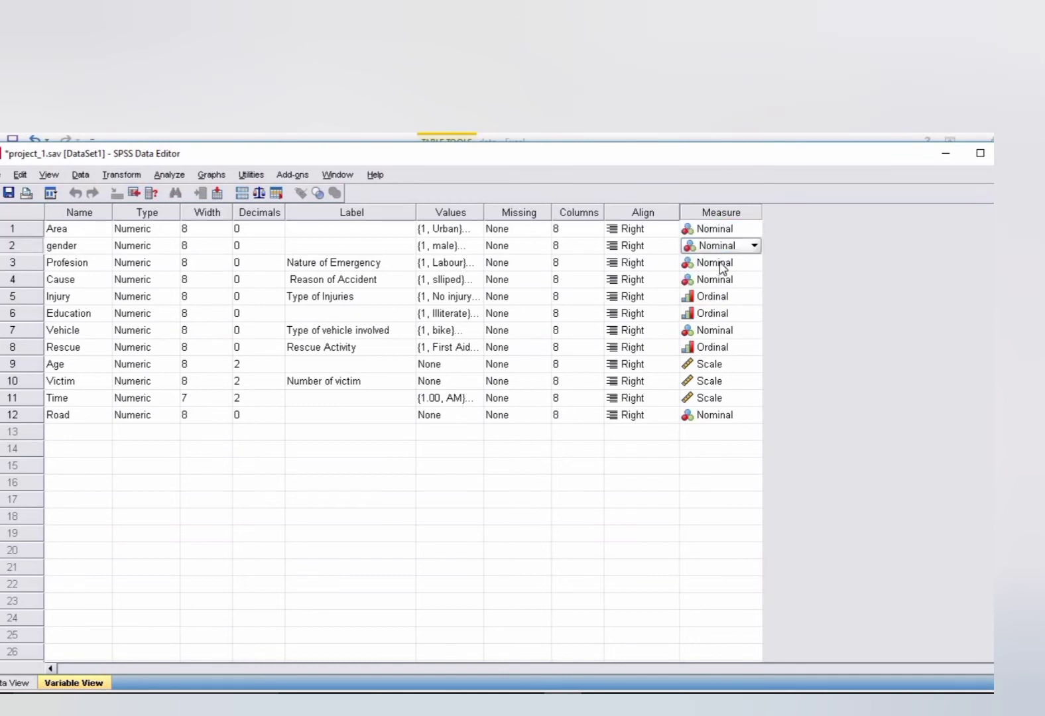
pyautogui.click(722, 265)
pyautogui.click(758, 263)
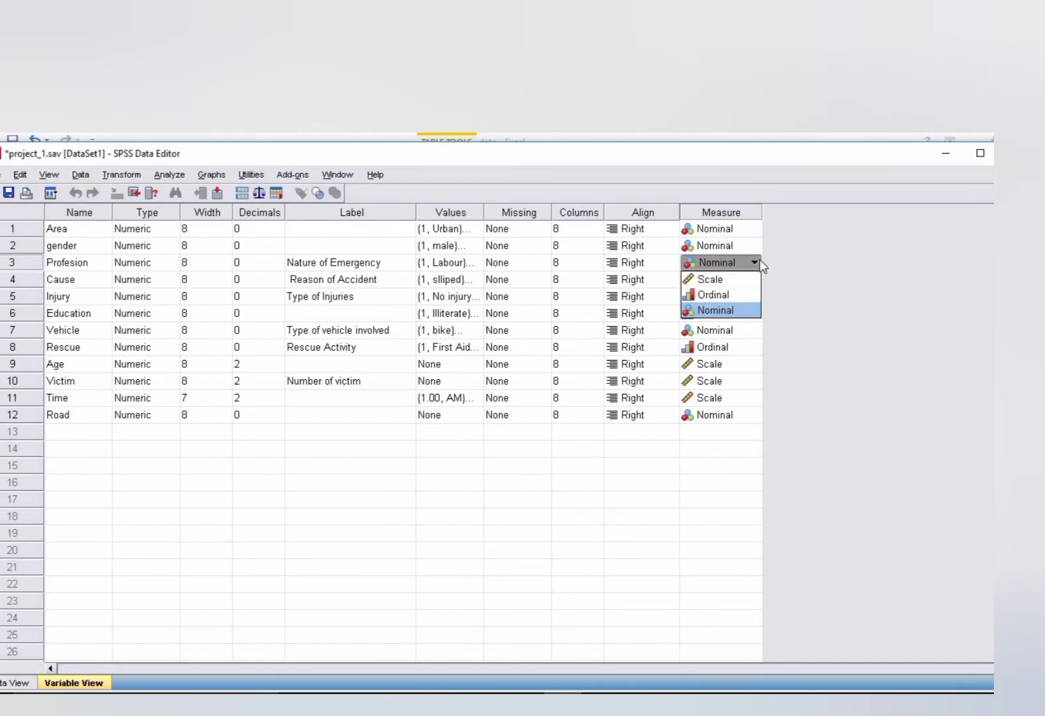
pyautogui.click(716, 312)
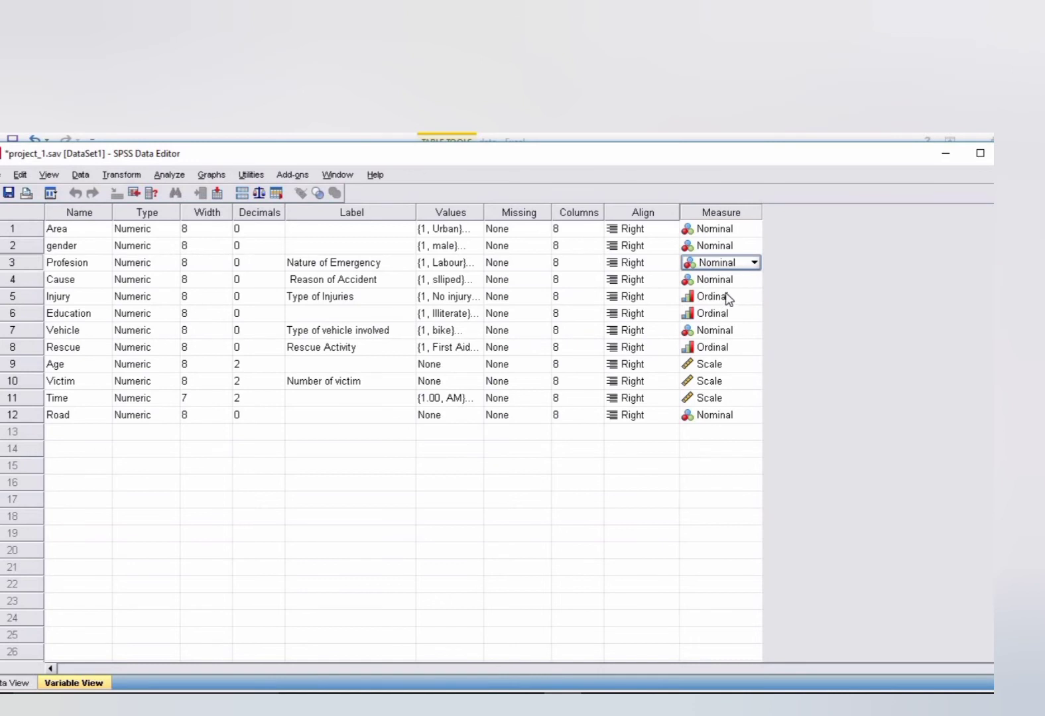
# Step: Review the measurement level options of Injury, Vehicle and Rescue, picking Ordinal, Nominal and Ordinal respectively
pyautogui.click(728, 299)
pyautogui.click(753, 296)
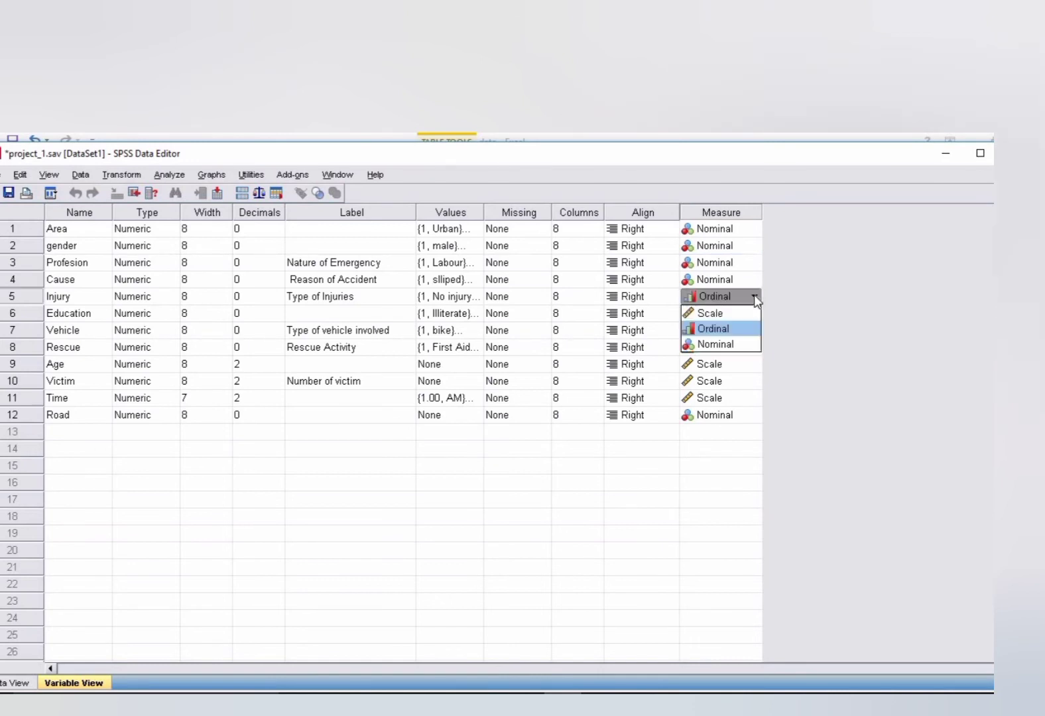
pyautogui.click(711, 333)
pyautogui.click(717, 332)
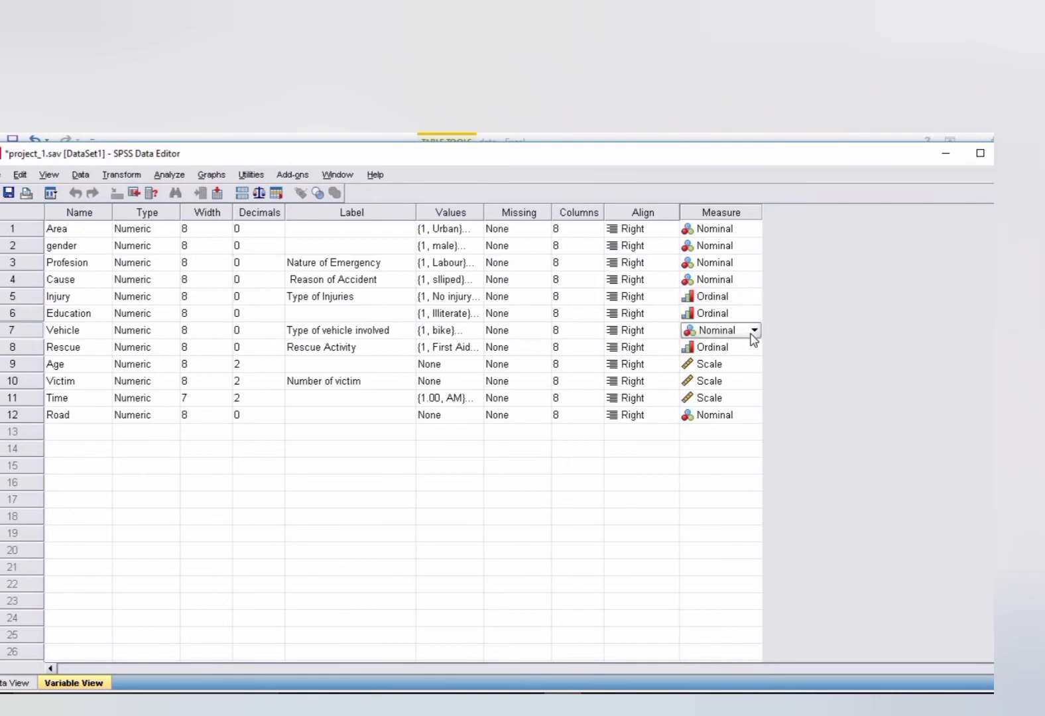
pyautogui.click(754, 332)
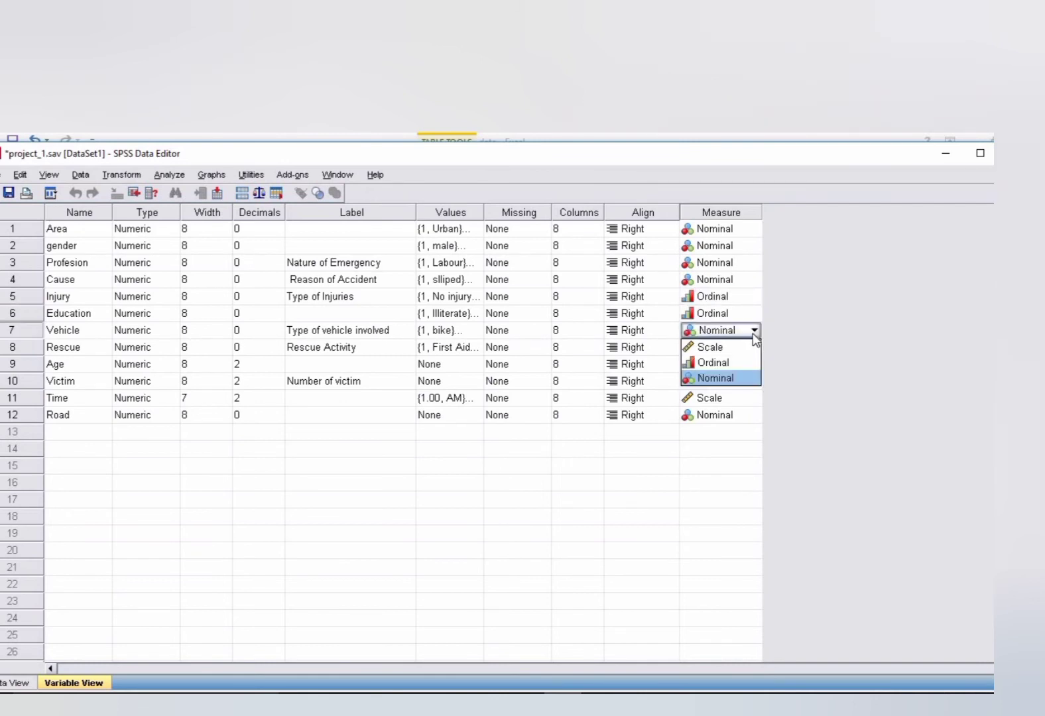
pyautogui.click(716, 378)
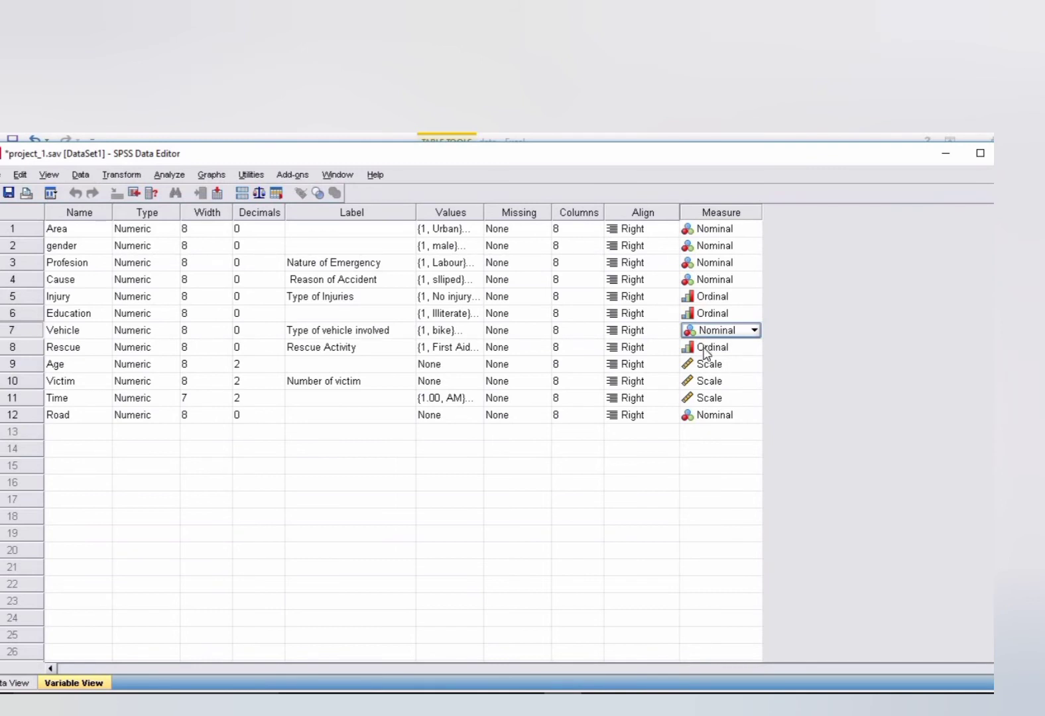
pyautogui.click(705, 350)
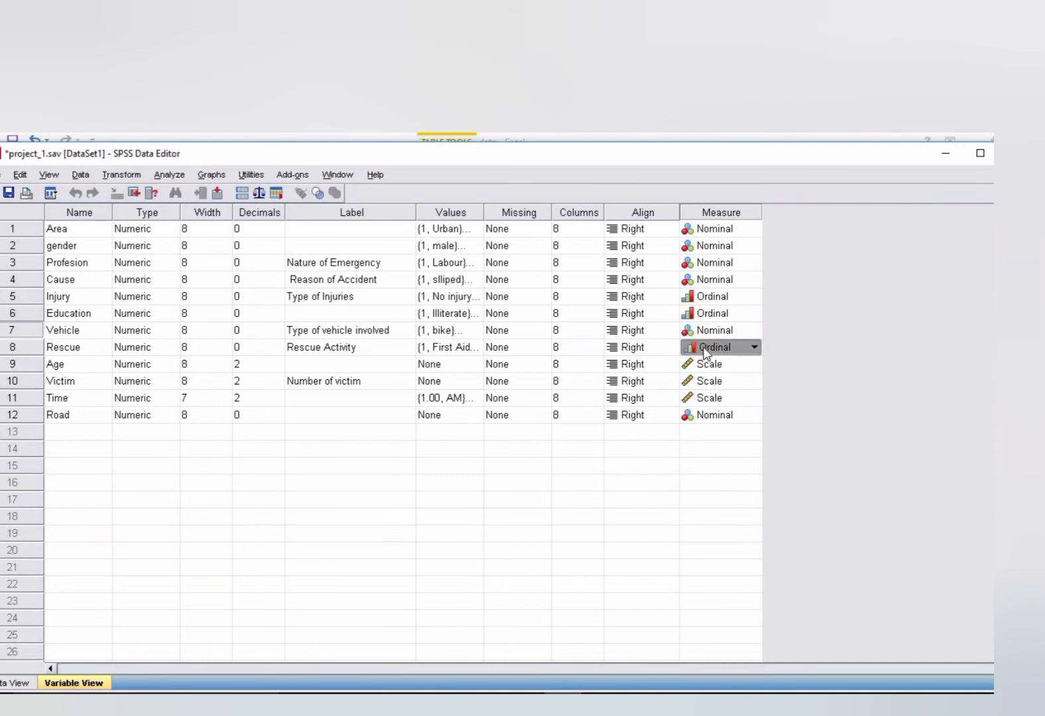
pyautogui.click(756, 347)
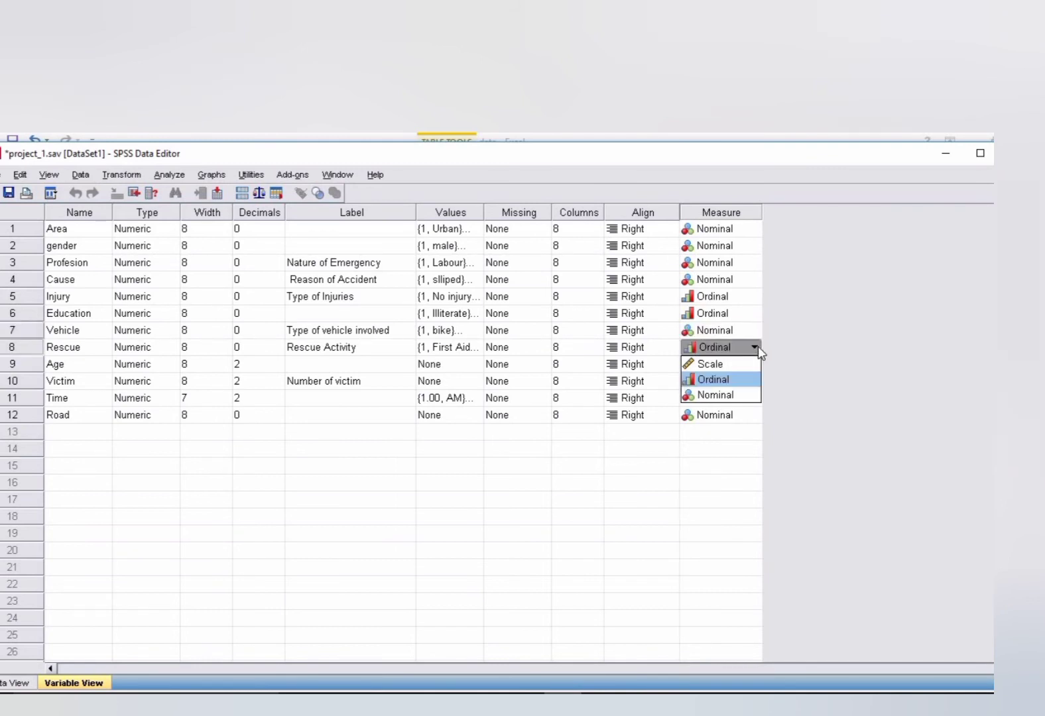
pyautogui.click(723, 381)
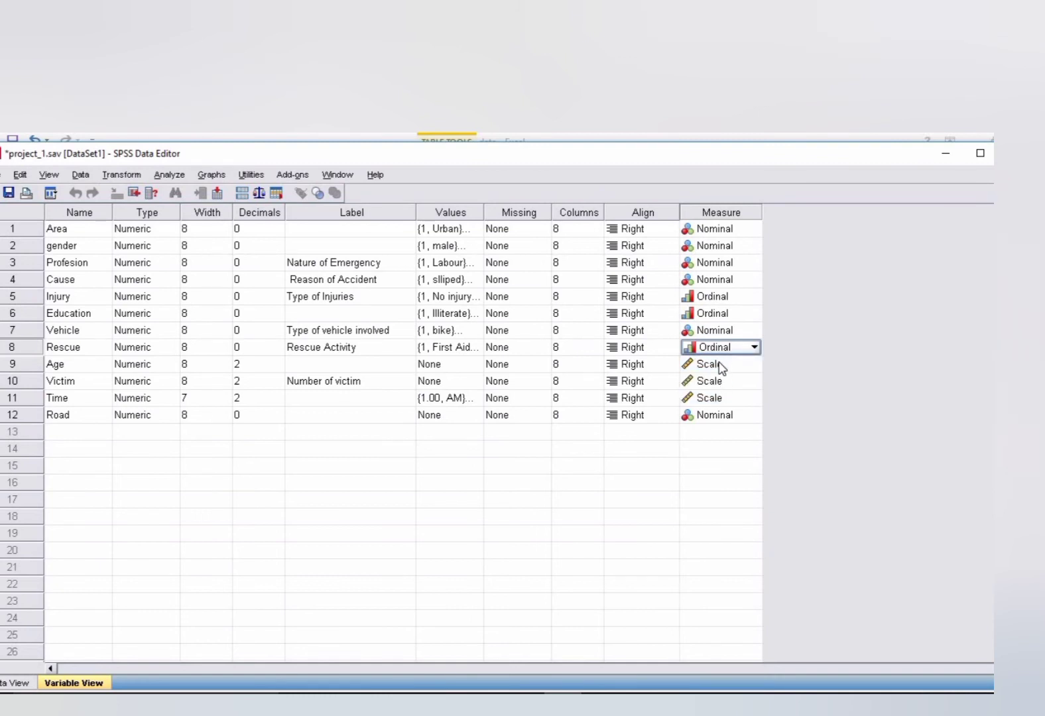
# Step: Try Ordinal as the measurement level of the Age variable, and set it back to Scale
pyautogui.click(721, 367)
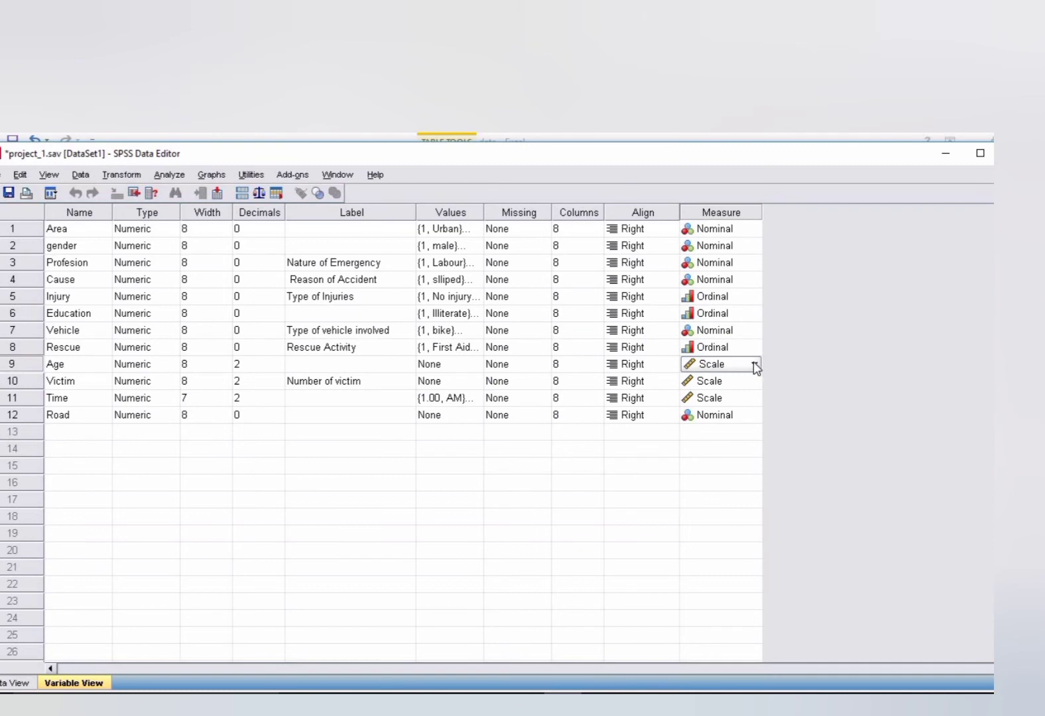
pyautogui.click(754, 364)
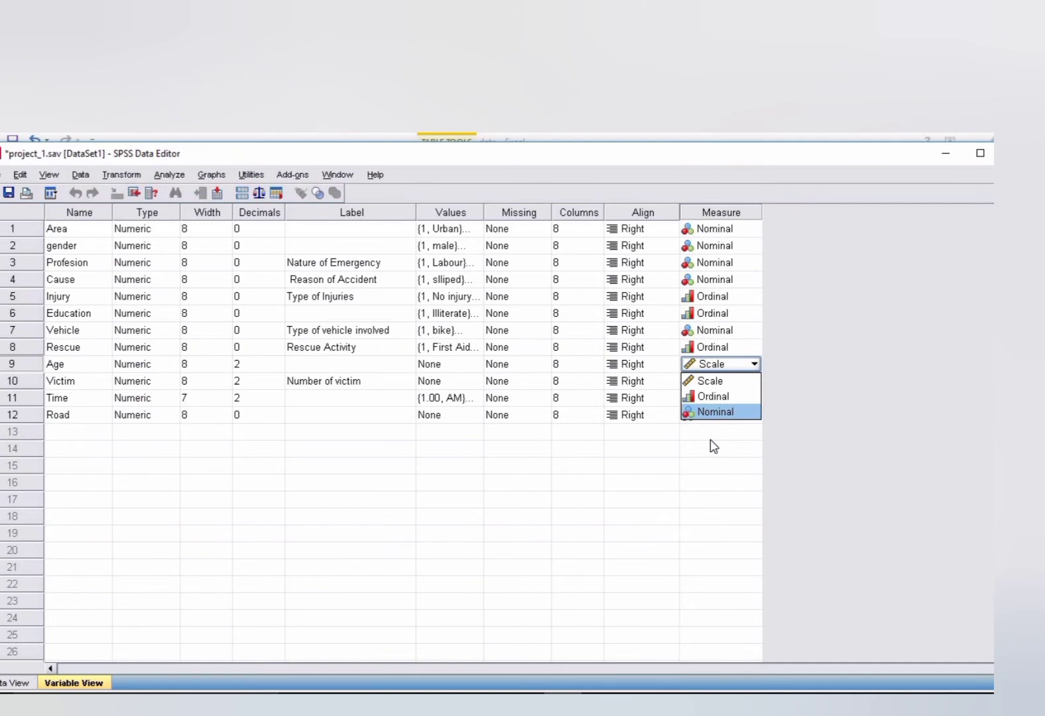
pyautogui.click(713, 397)
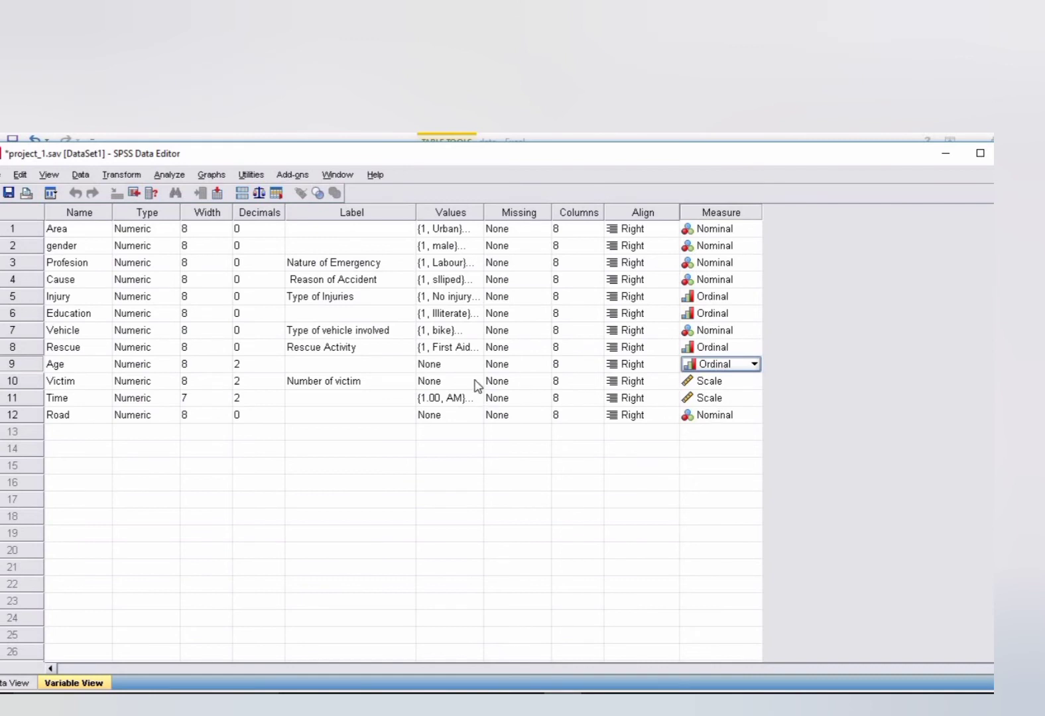
pyautogui.click(754, 364)
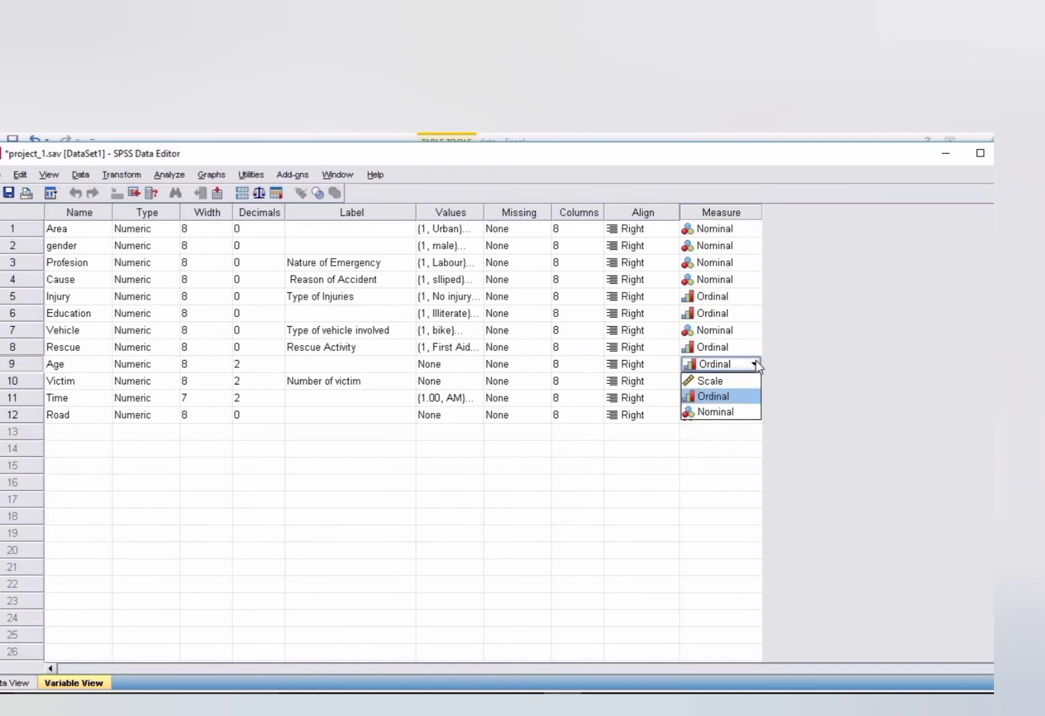
pyautogui.click(727, 384)
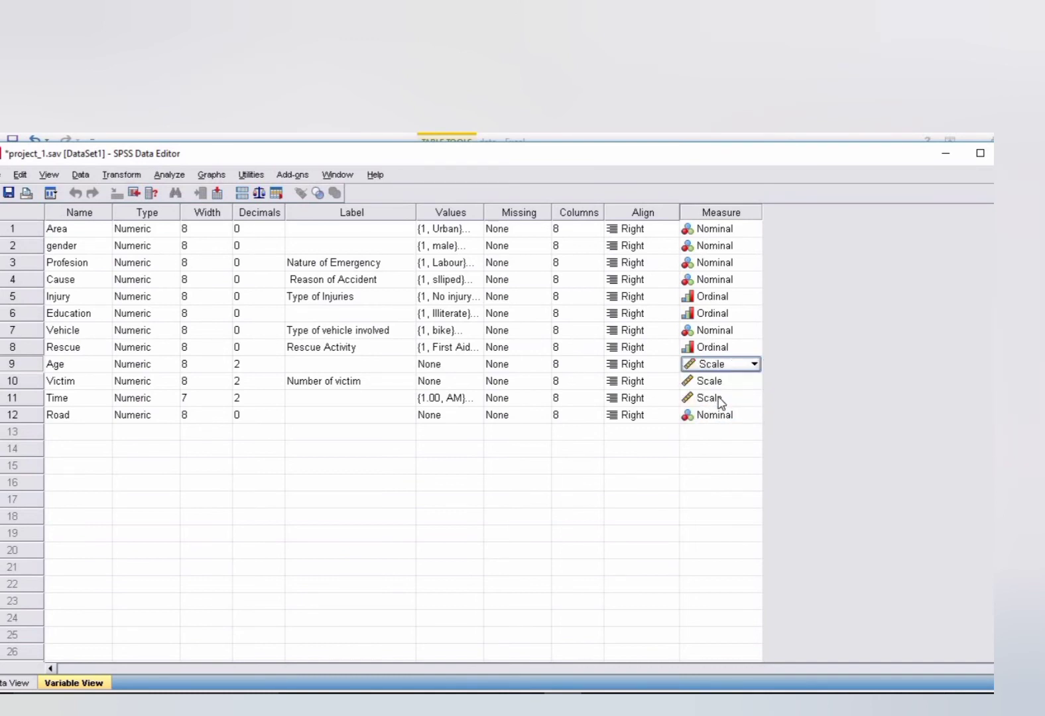
pyautogui.click(641, 451)
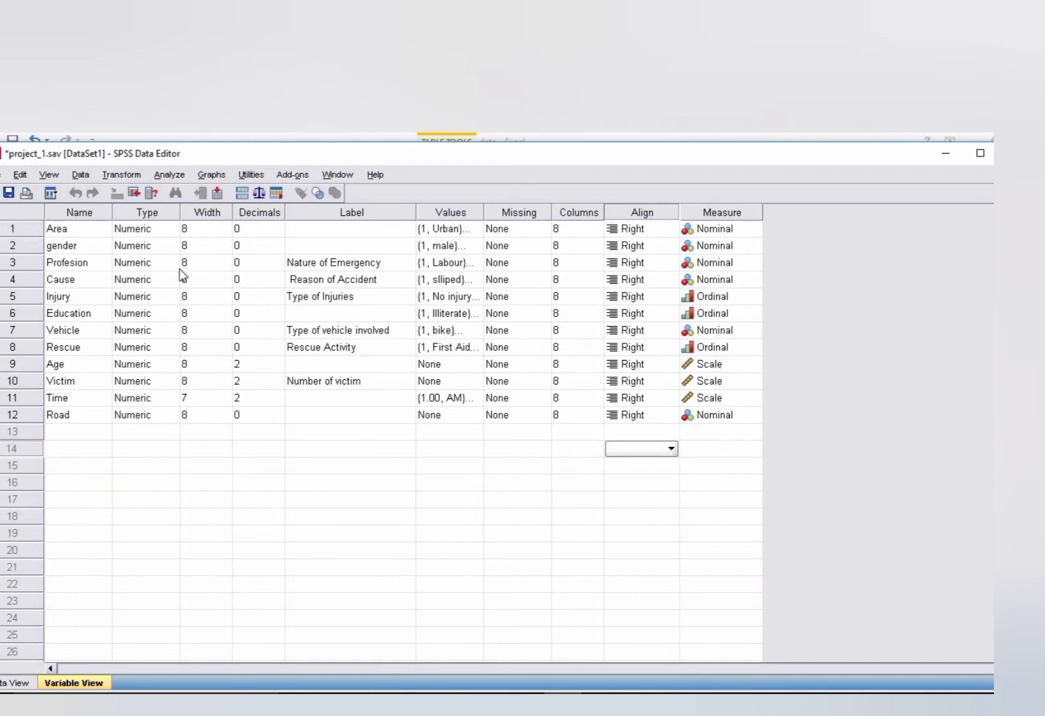
# Step: Switch to the data sheet, review the variable columns from Area to Road, and select the first Area cell
pyautogui.click(24, 685)
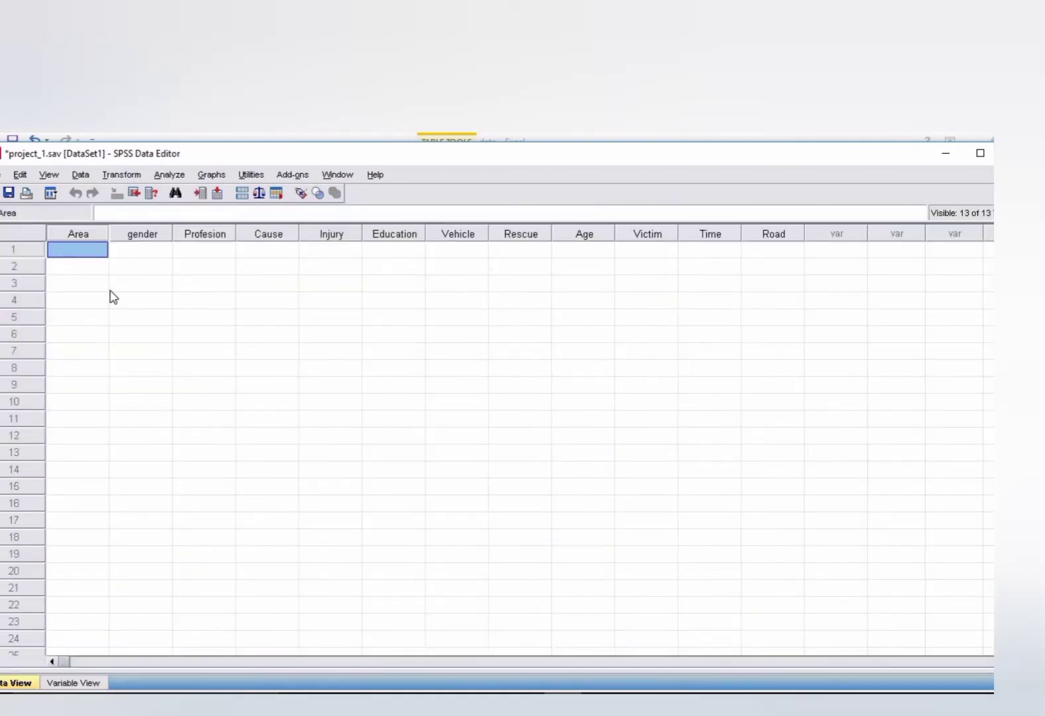
pyautogui.click(103, 236)
pyautogui.click(127, 236)
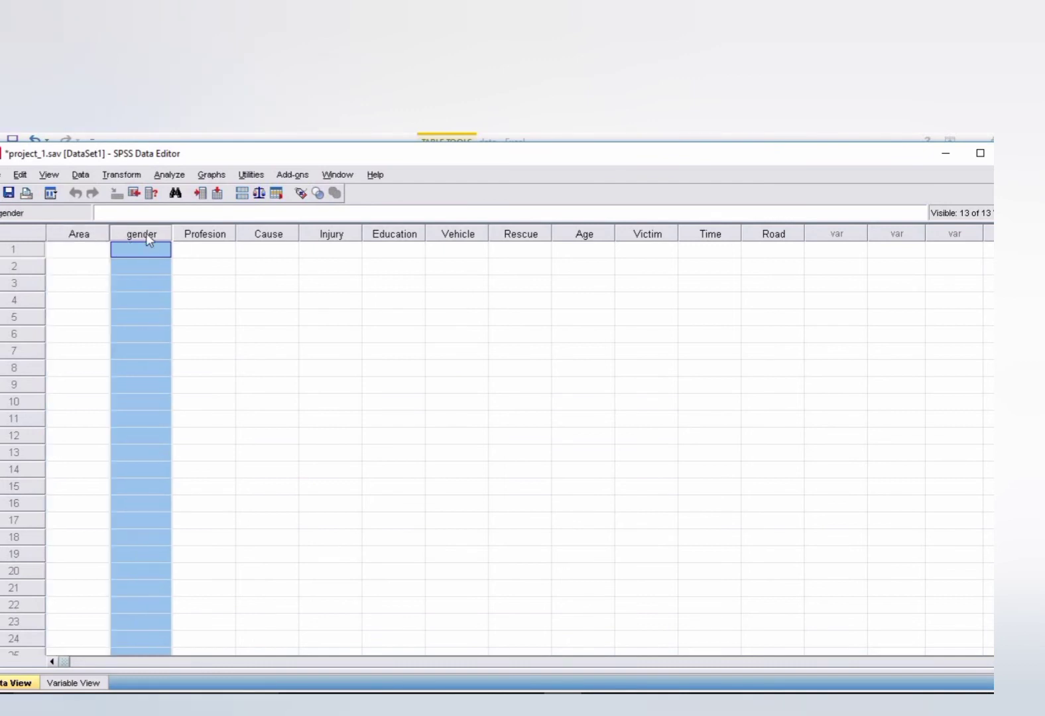
pyautogui.click(199, 238)
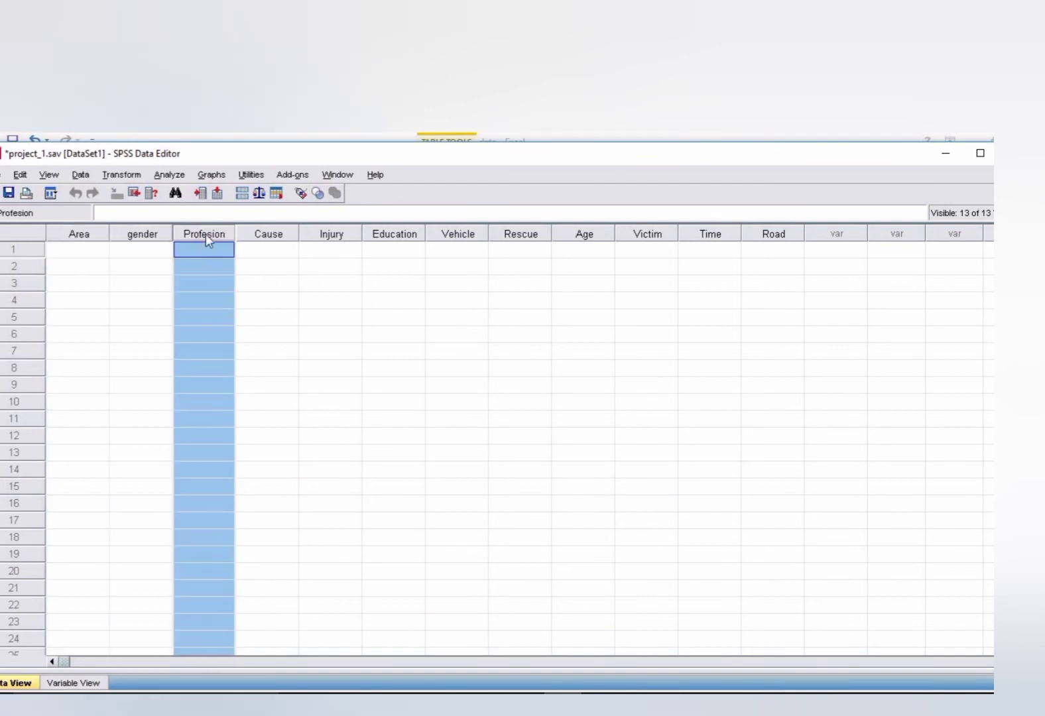
pyautogui.click(264, 235)
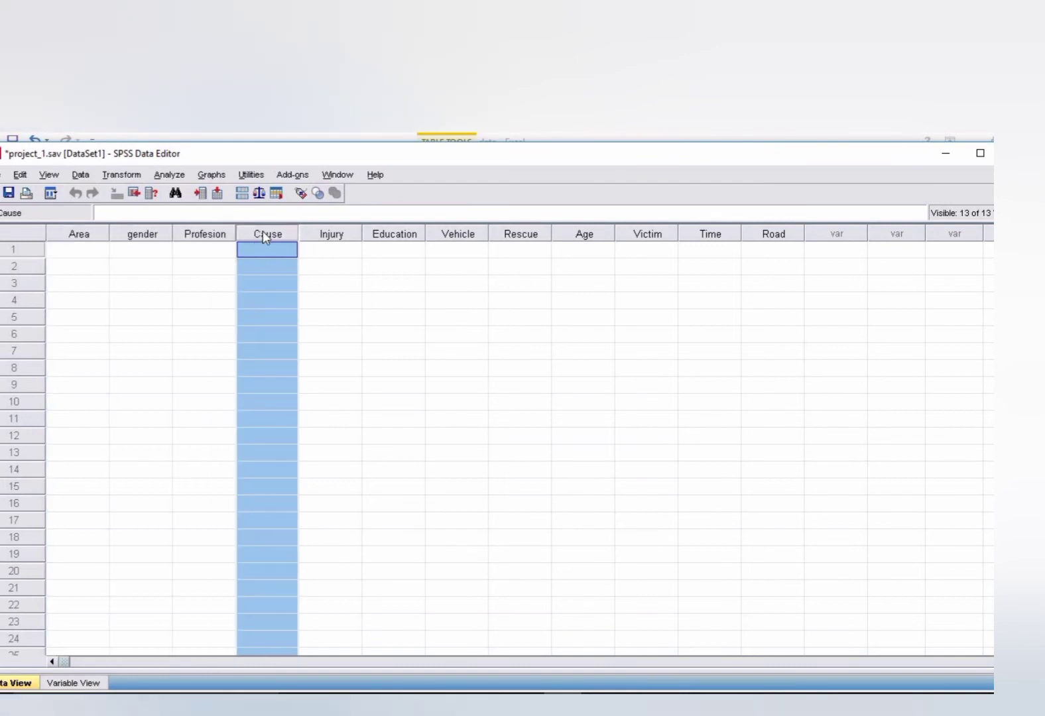
pyautogui.click(338, 235)
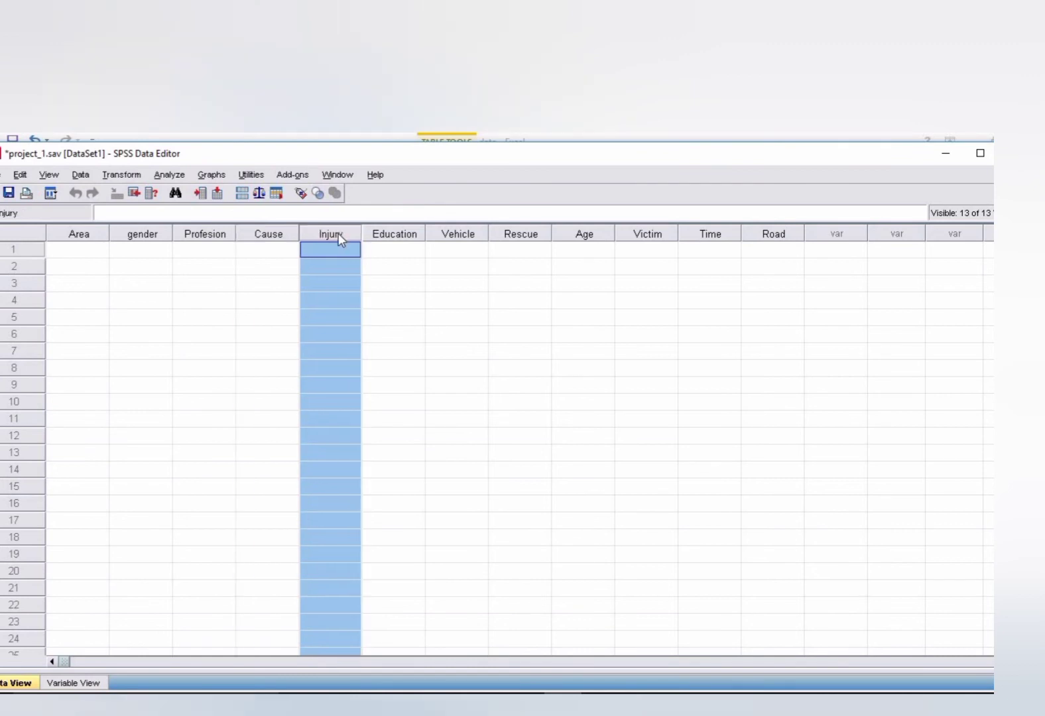
pyautogui.click(392, 236)
pyautogui.click(464, 235)
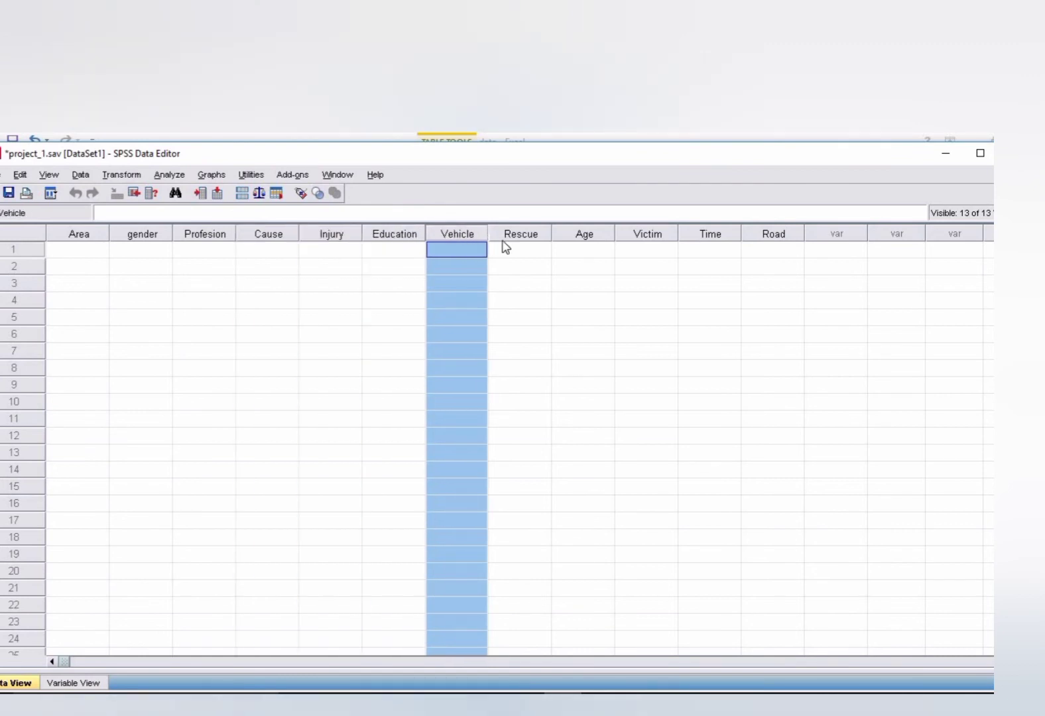
pyautogui.click(536, 235)
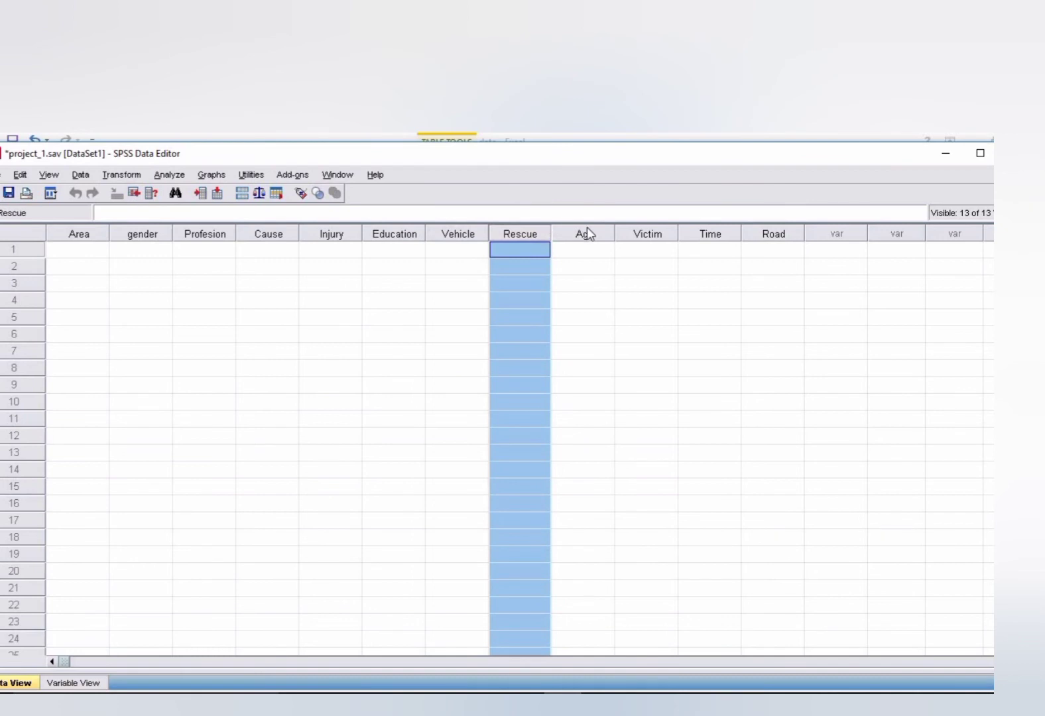
pyautogui.click(586, 230)
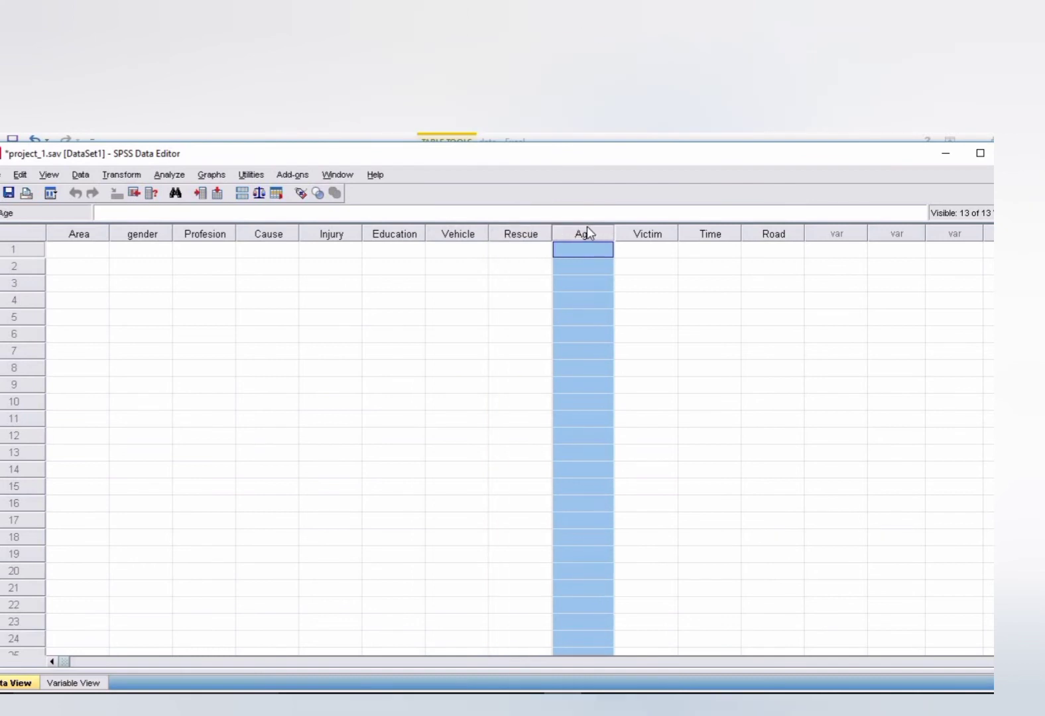
pyautogui.click(640, 237)
pyautogui.click(714, 238)
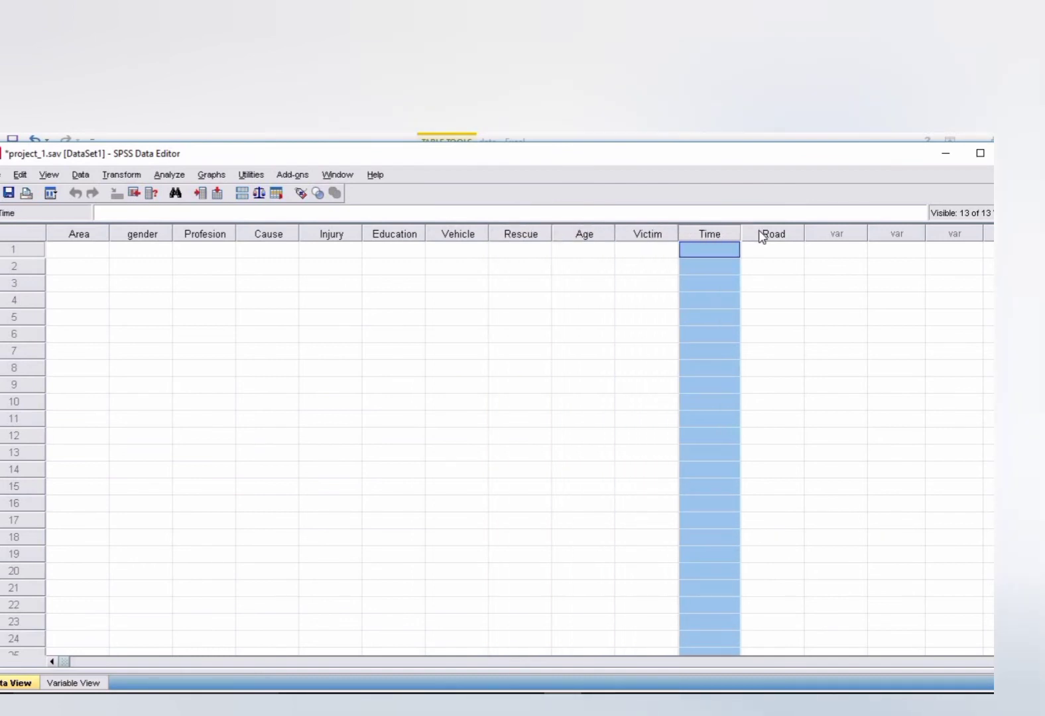
pyautogui.click(764, 233)
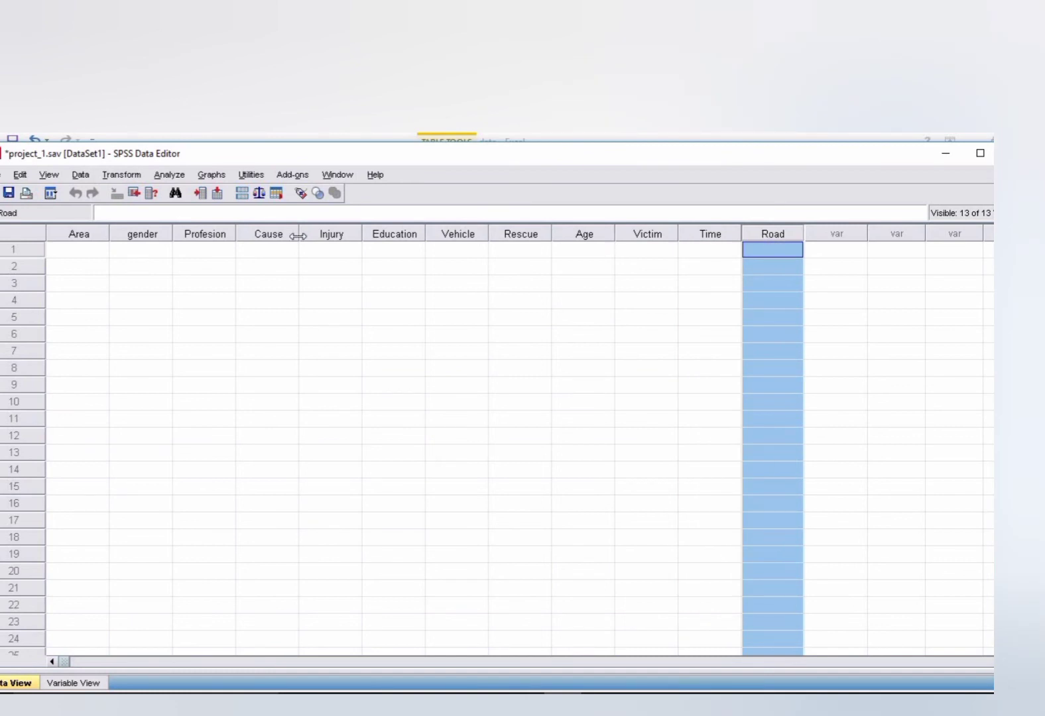
pyautogui.click(80, 252)
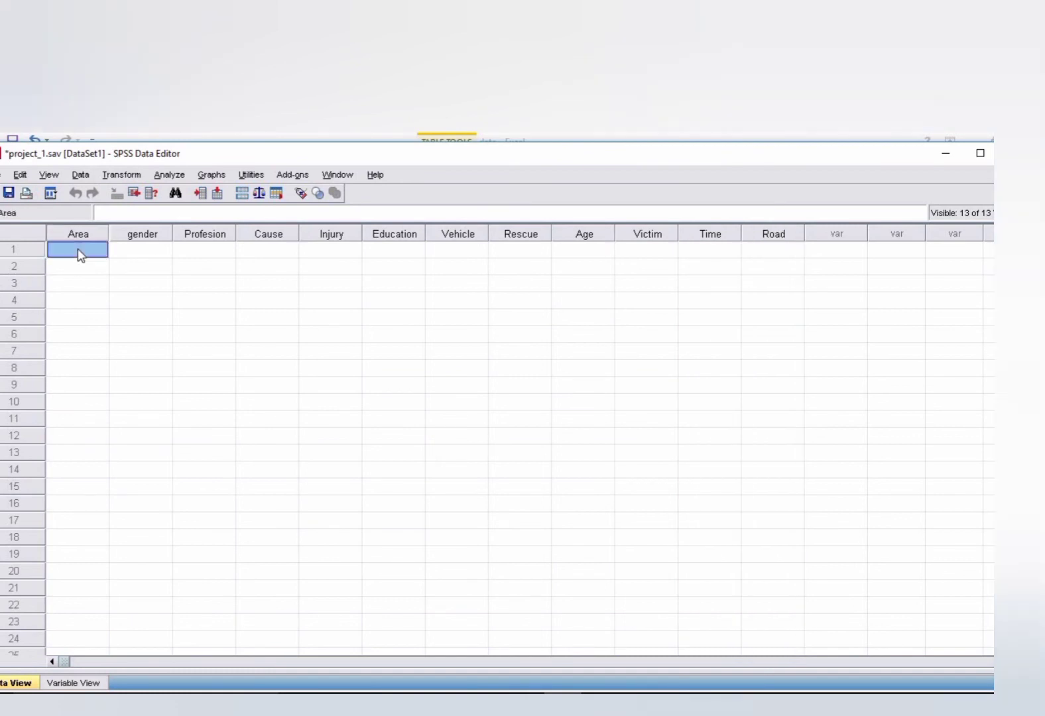
# Step: Enter the Area codes 1 and 2 for the first two cases in the data sheet
pyautogui.write('1')
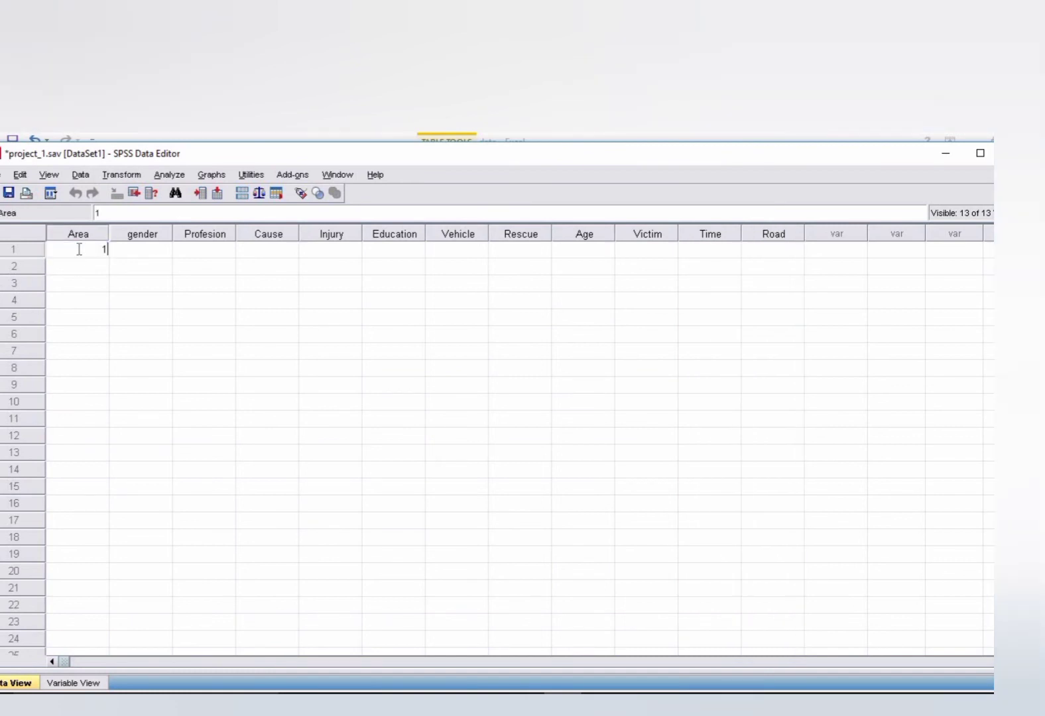
pyautogui.click(81, 267)
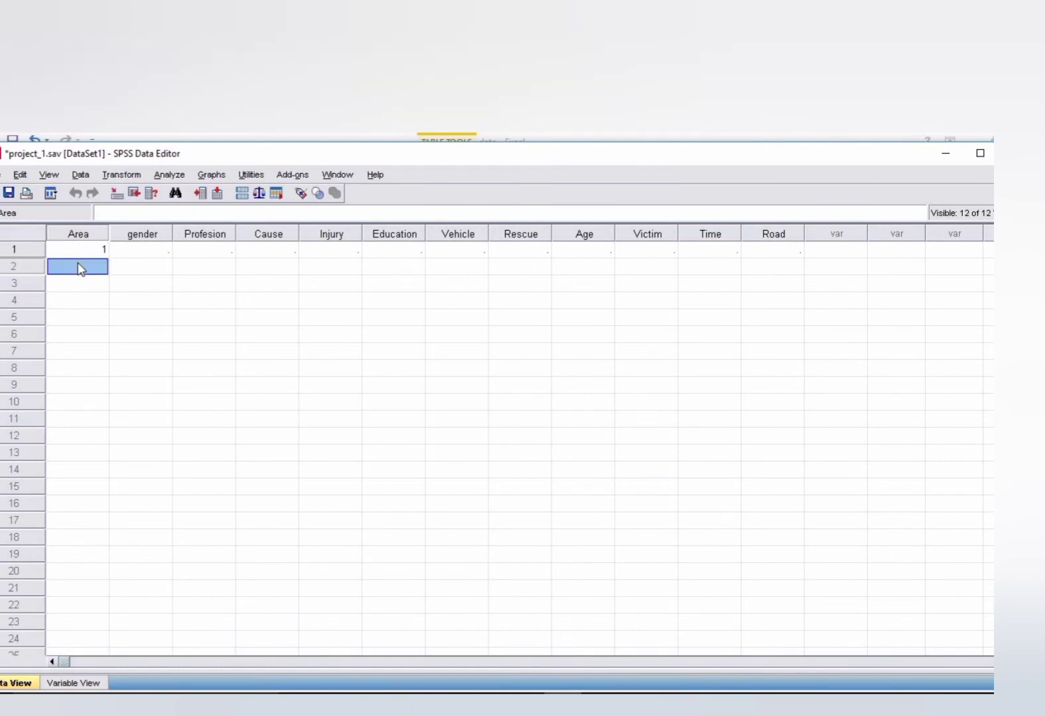
pyautogui.write('2')
pyautogui.press('Return')
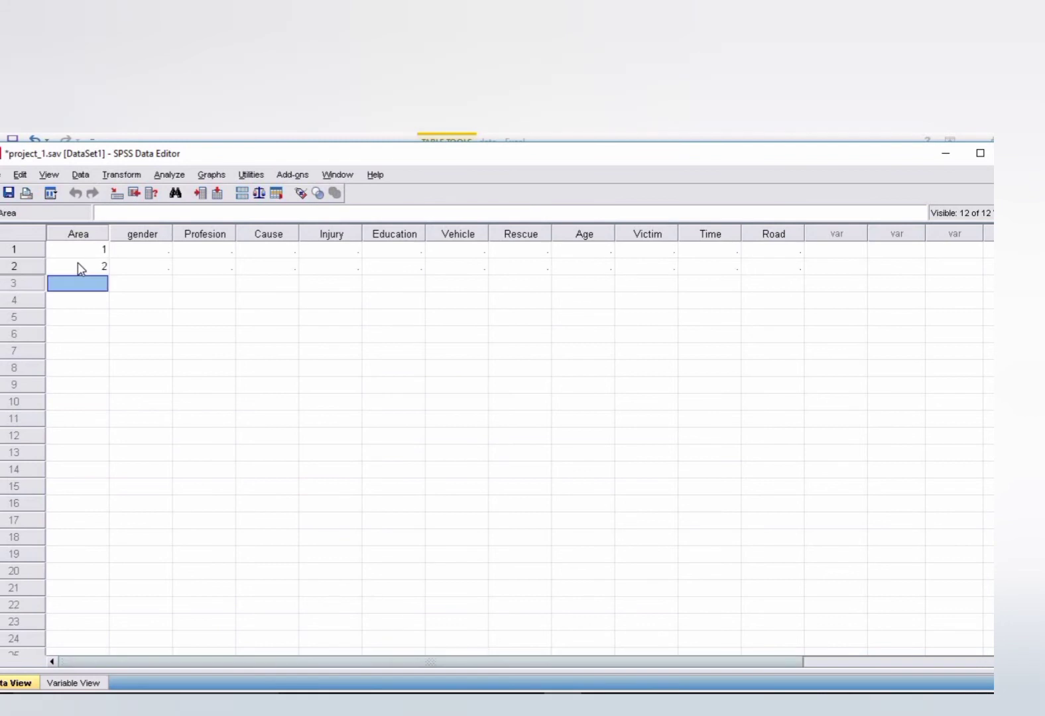
# Step: Review the gender, Profesion, Cause, Education and Vehicle columns in the data sheet
pyautogui.click(140, 256)
pyautogui.click(200, 240)
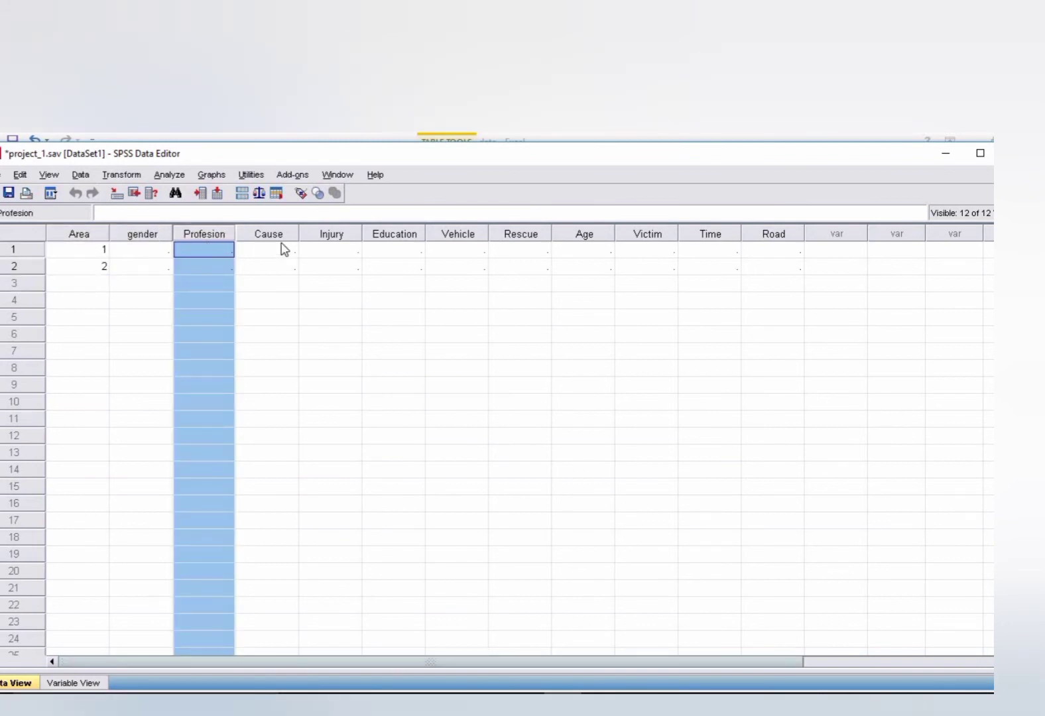
pyautogui.click(292, 240)
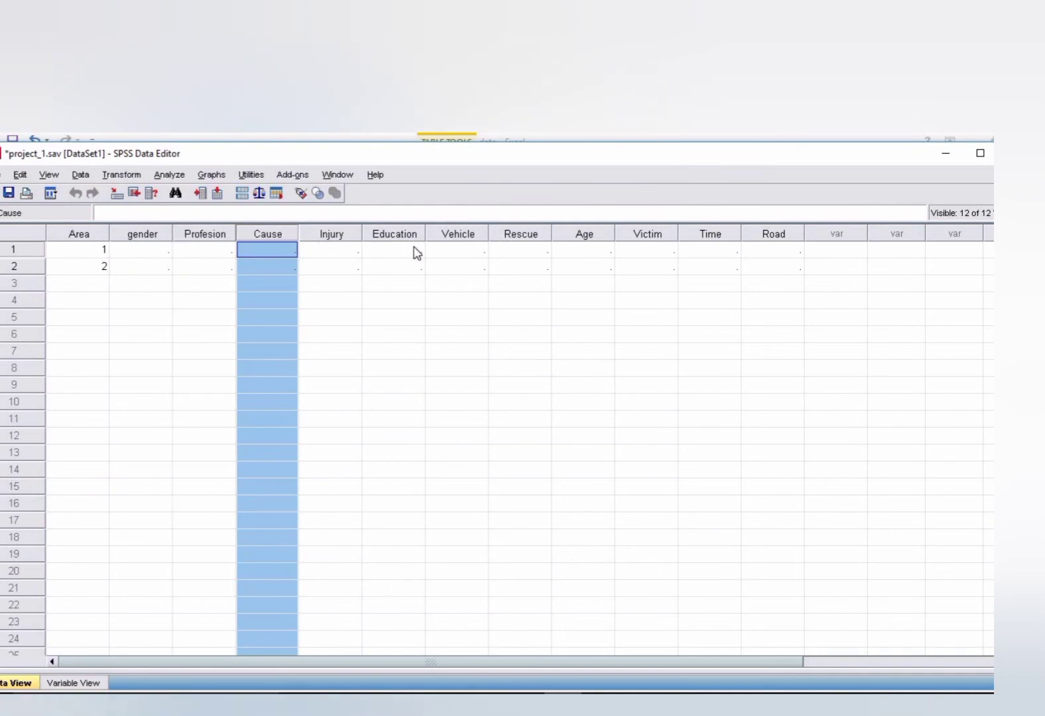
pyautogui.click(416, 252)
pyautogui.click(450, 258)
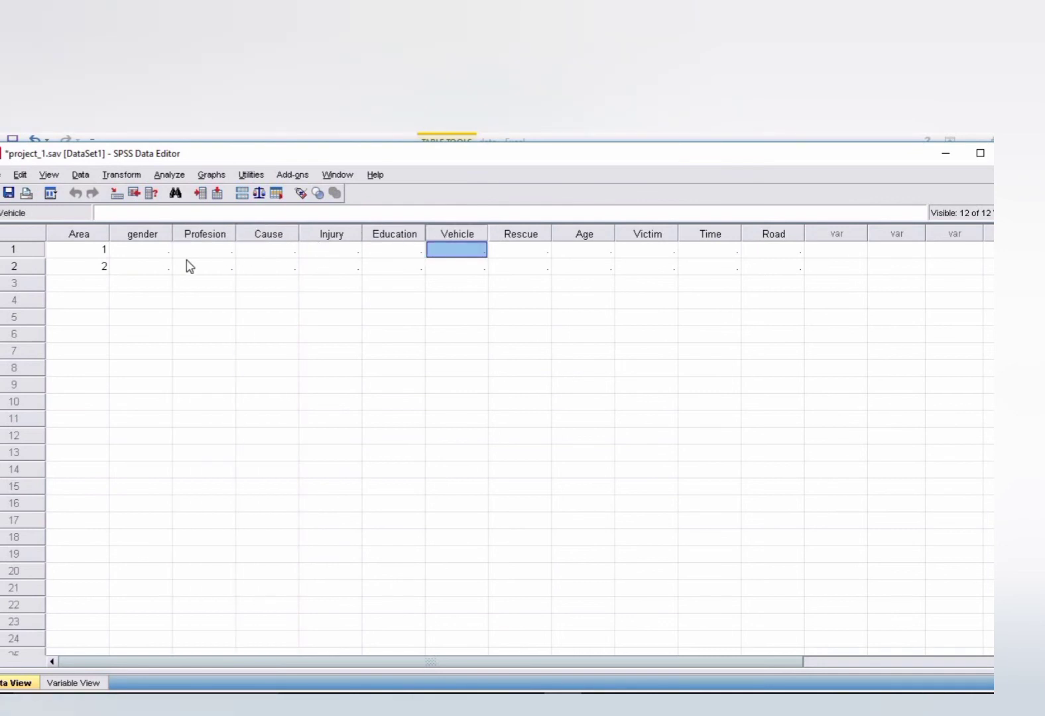
# Step: Return to the variable definitions and review Profesion's value labels, from Labour to Self Business
pyautogui.click(58, 684)
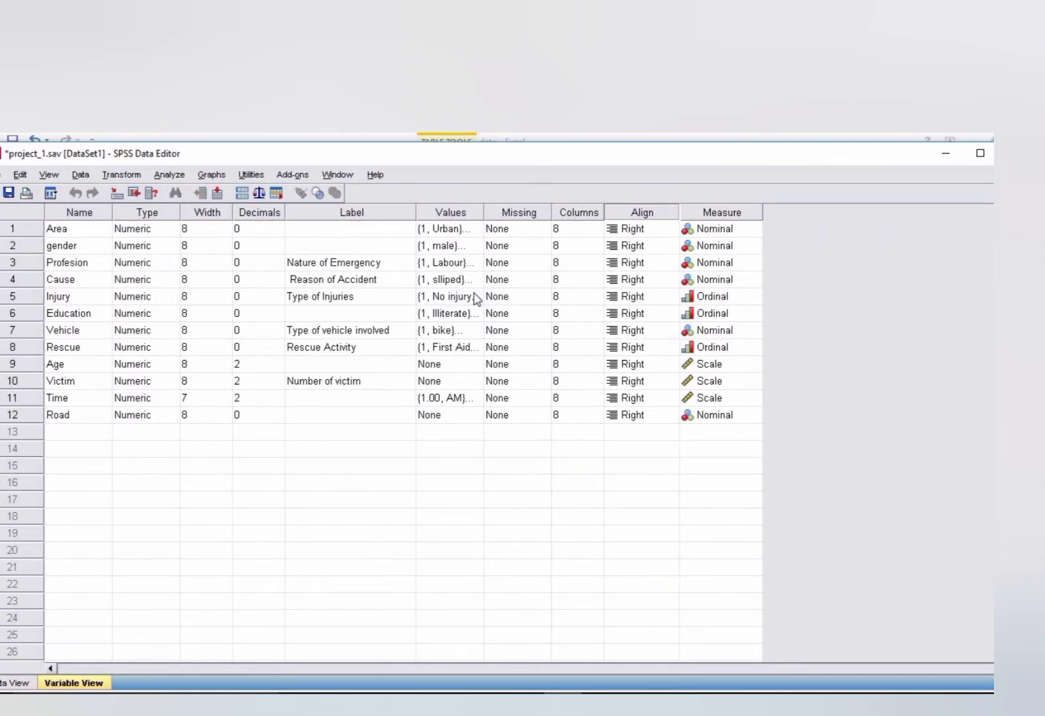
pyautogui.click(474, 265)
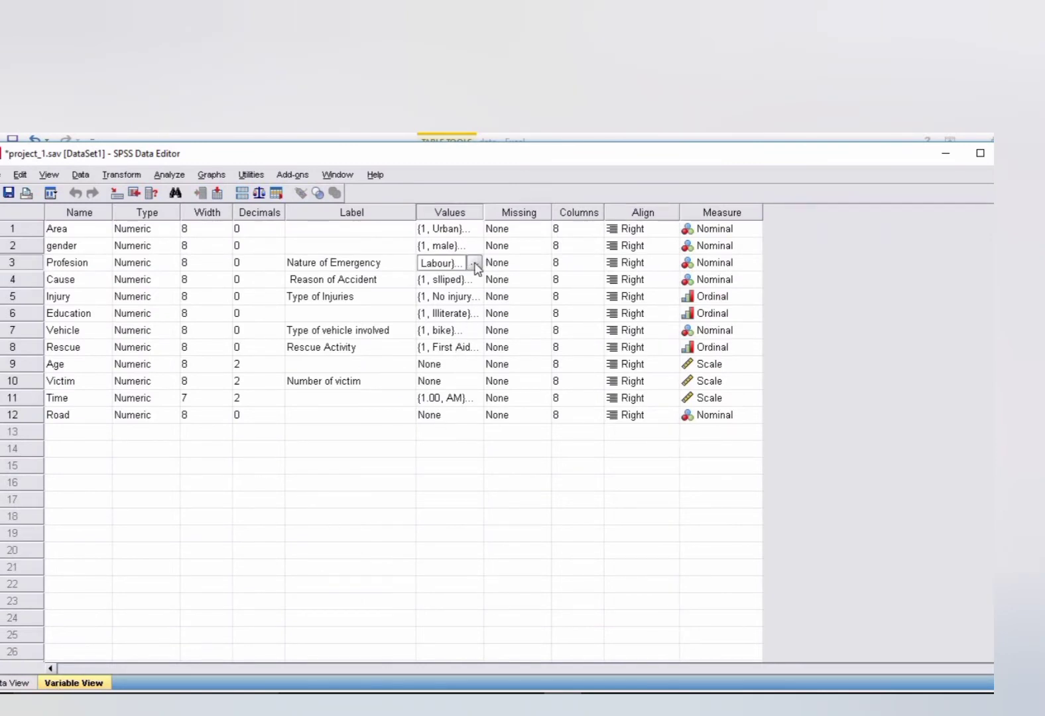
pyautogui.click(474, 264)
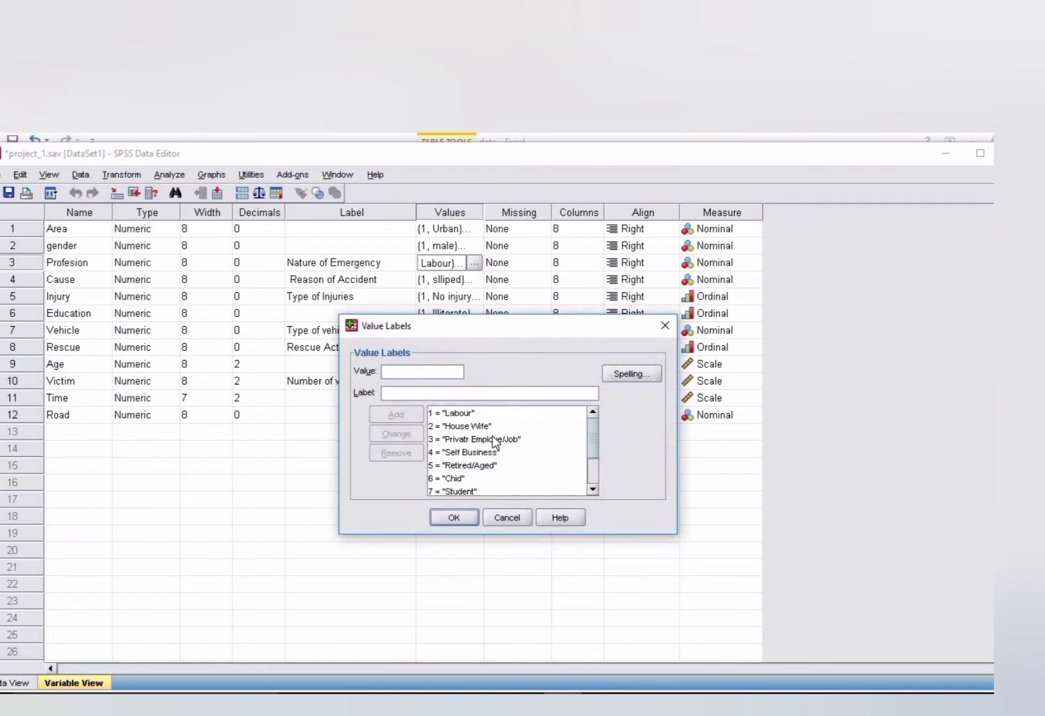
pyautogui.click(490, 415)
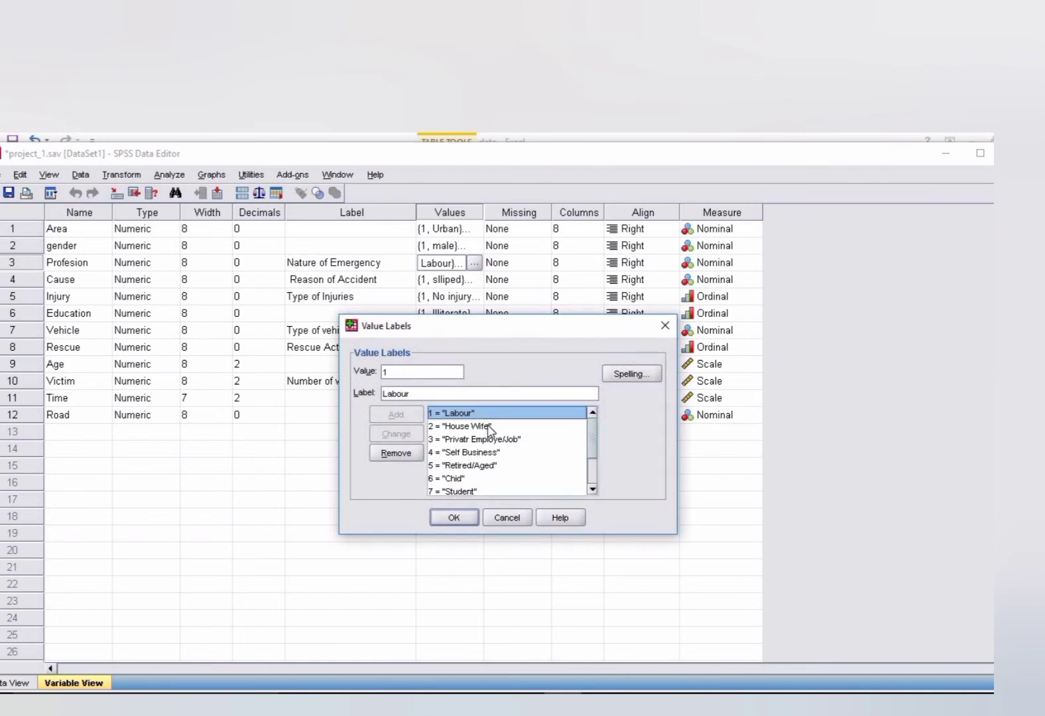
pyautogui.click(489, 427)
pyautogui.click(491, 439)
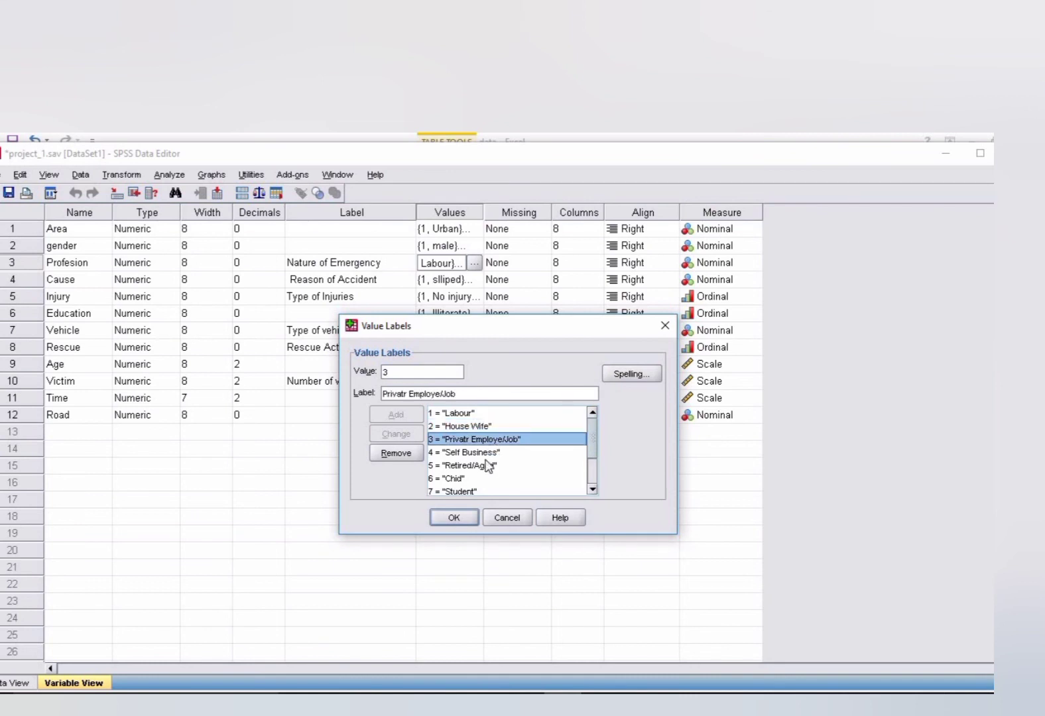
pyautogui.click(486, 454)
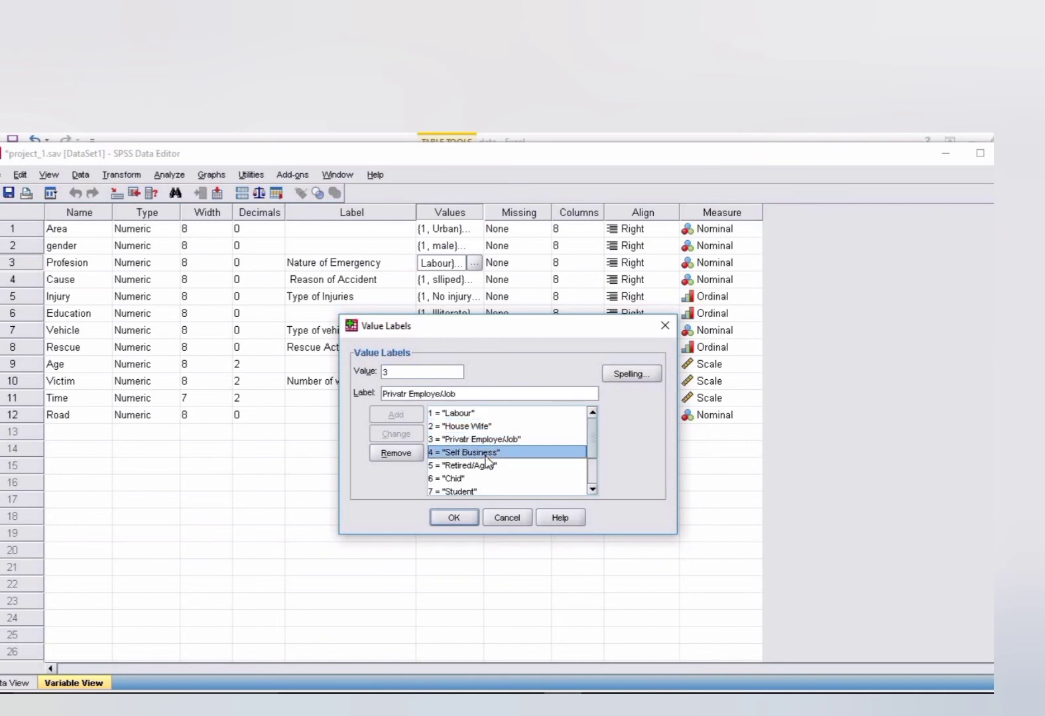
pyautogui.click(454, 518)
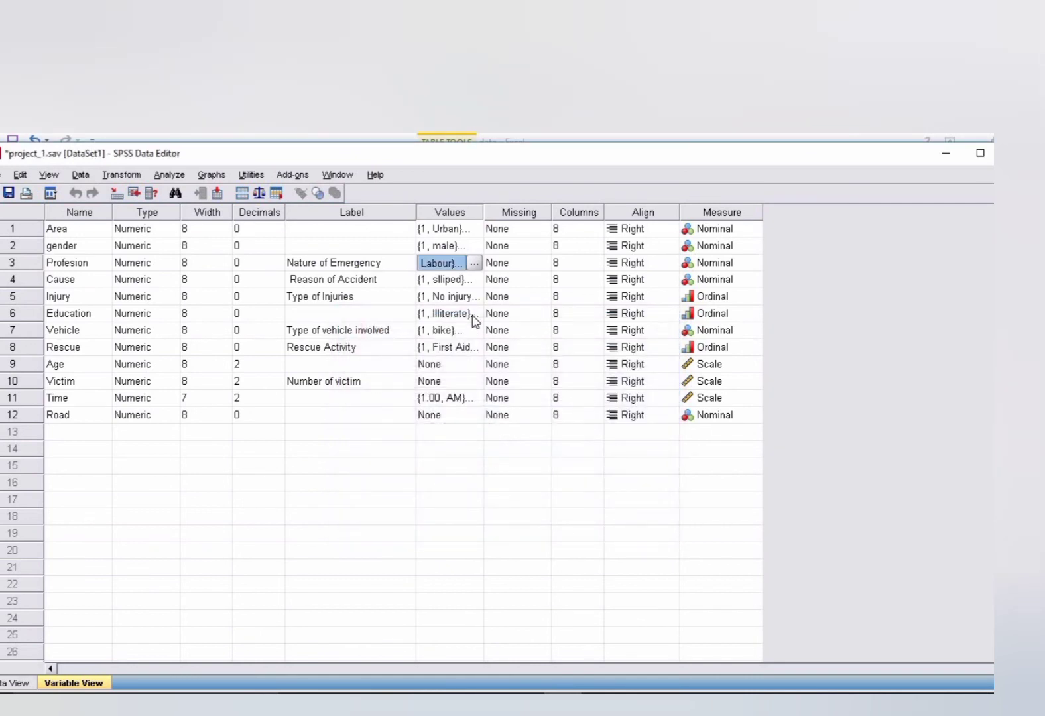
# Step: Review the four value labels of the Injury variable, from No injury to Fatal injury
pyautogui.click(476, 300)
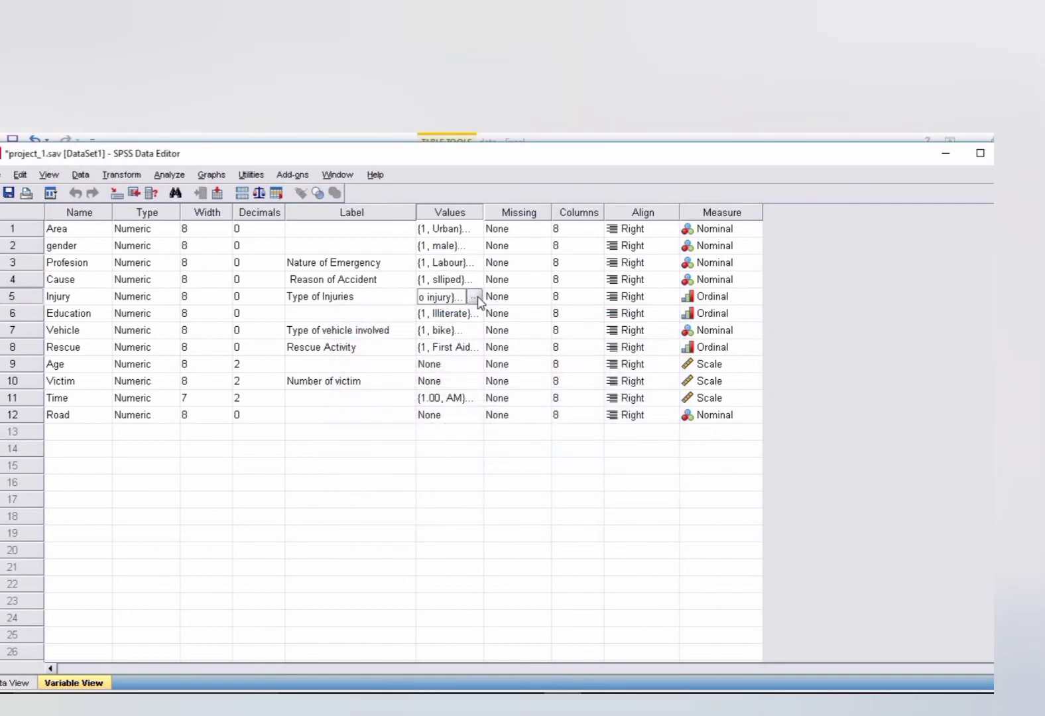
pyautogui.click(474, 298)
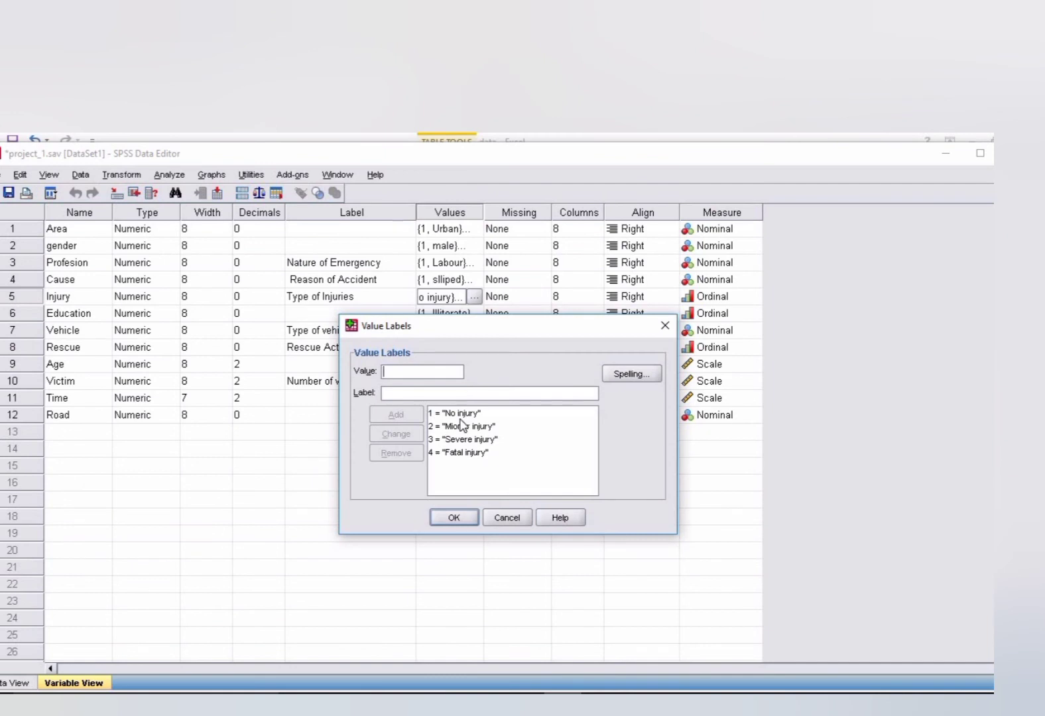
pyautogui.click(461, 416)
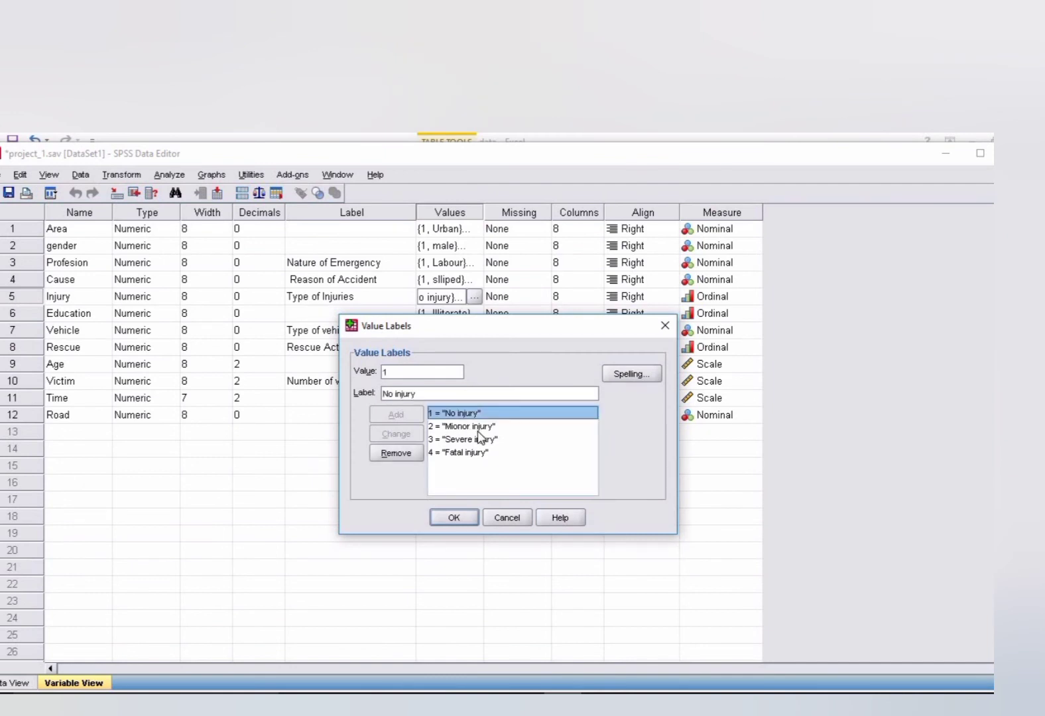
pyautogui.click(478, 431)
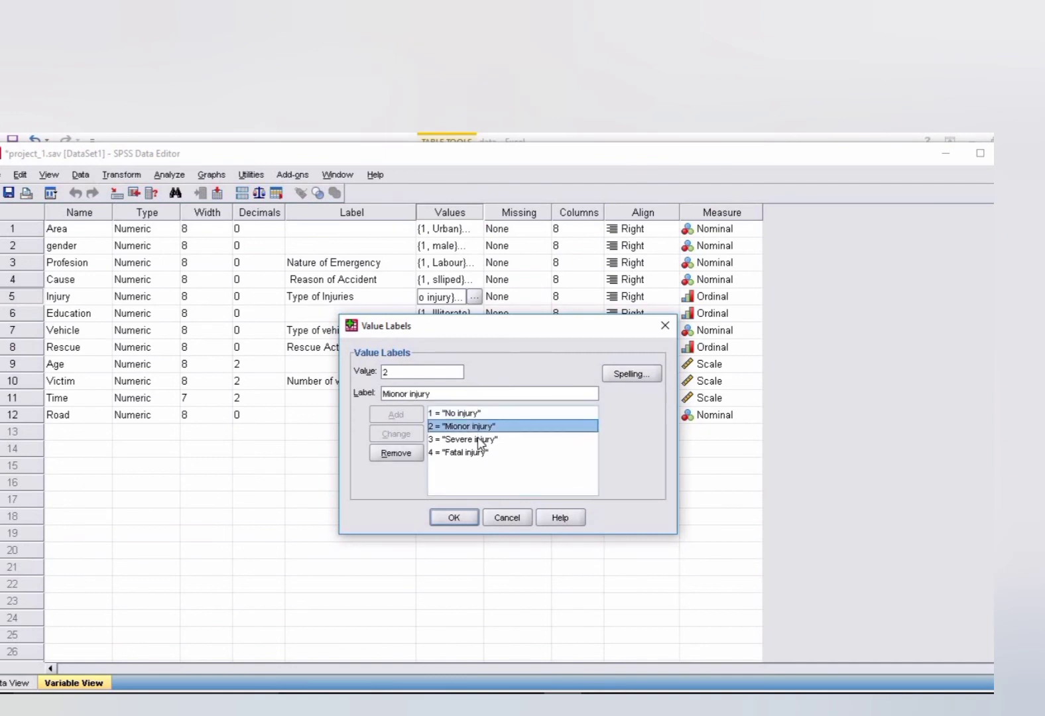
pyautogui.click(480, 441)
pyautogui.click(477, 454)
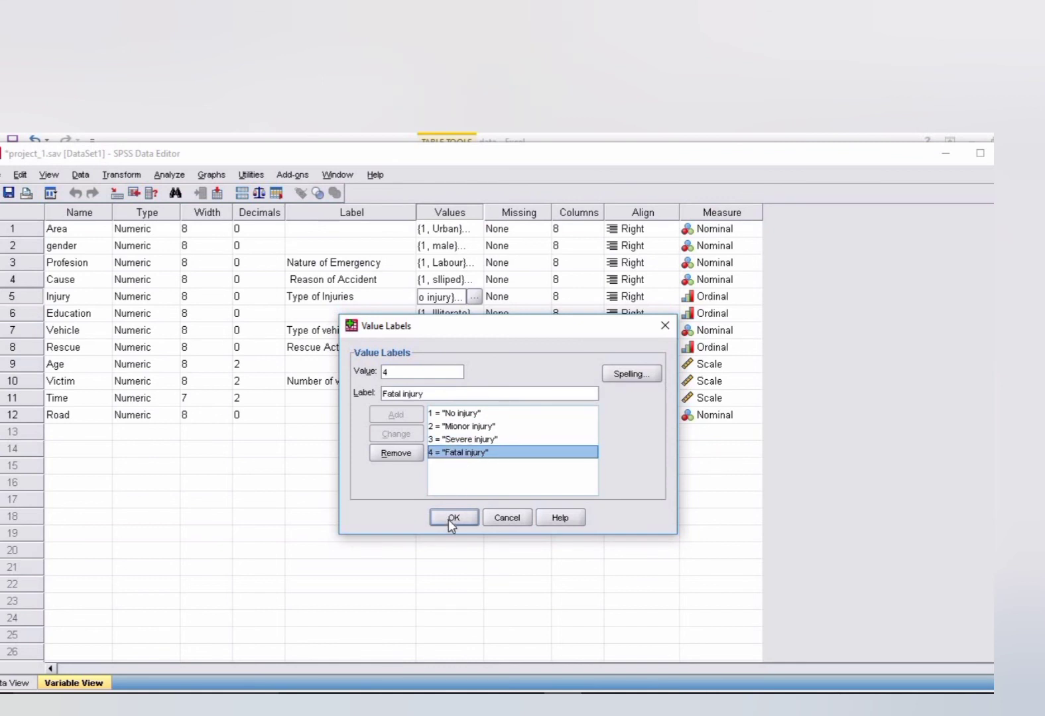
pyautogui.click(451, 518)
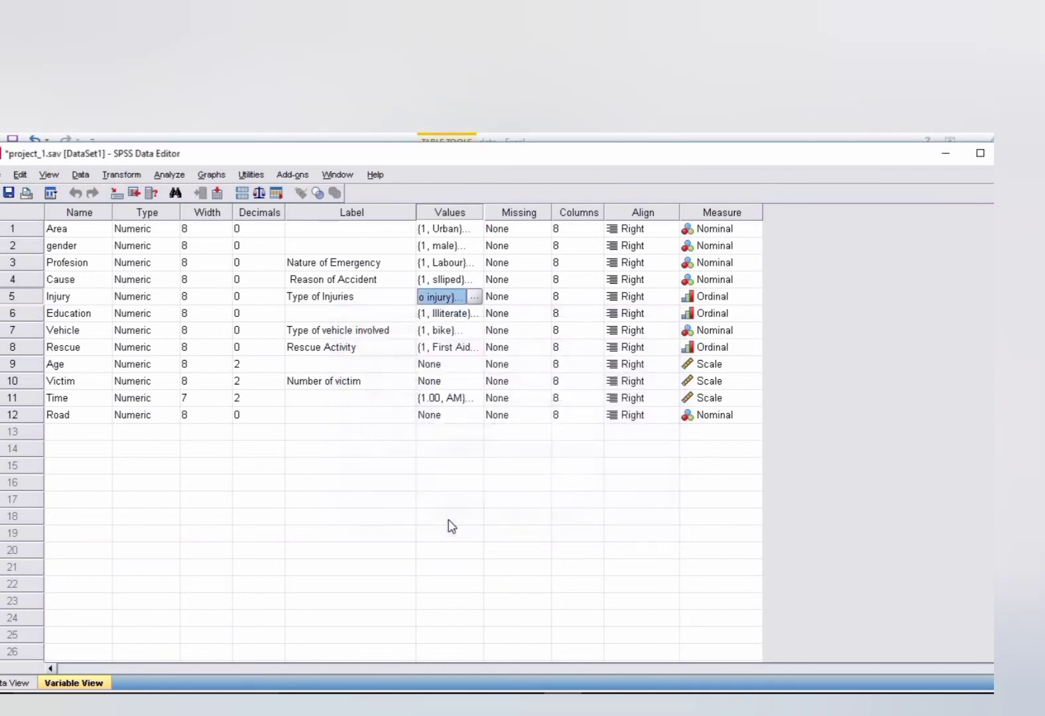
# Step: Review the six value labels of the Education variable, from Illiterate to Masters
pyautogui.click(463, 317)
pyautogui.click(474, 313)
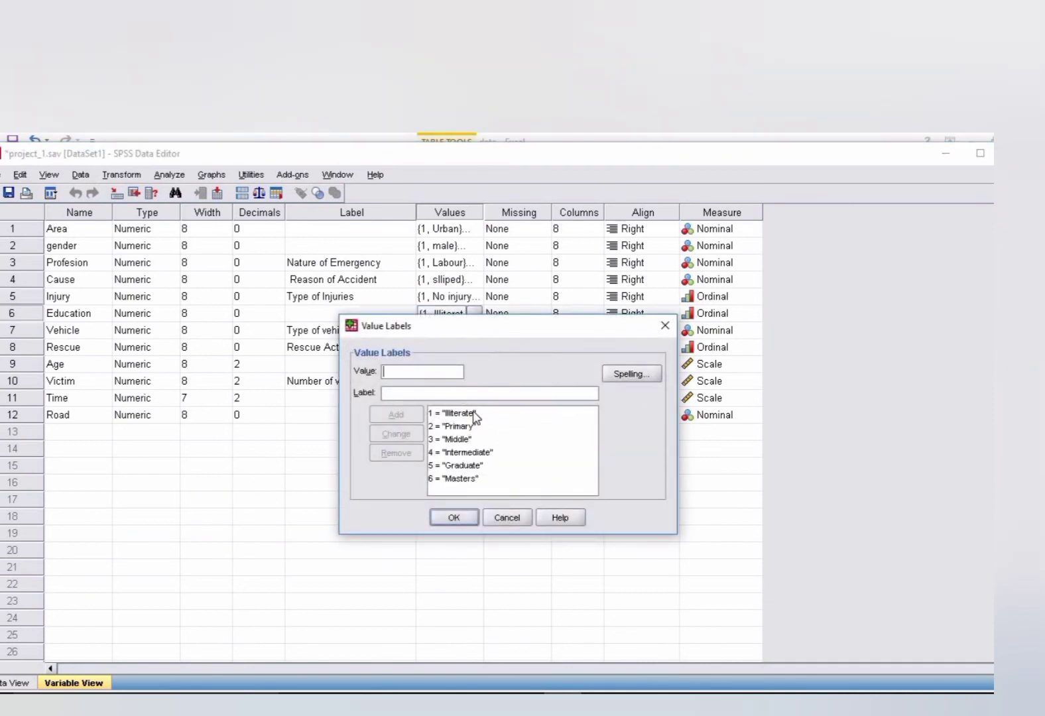
pyautogui.click(473, 414)
pyautogui.click(473, 426)
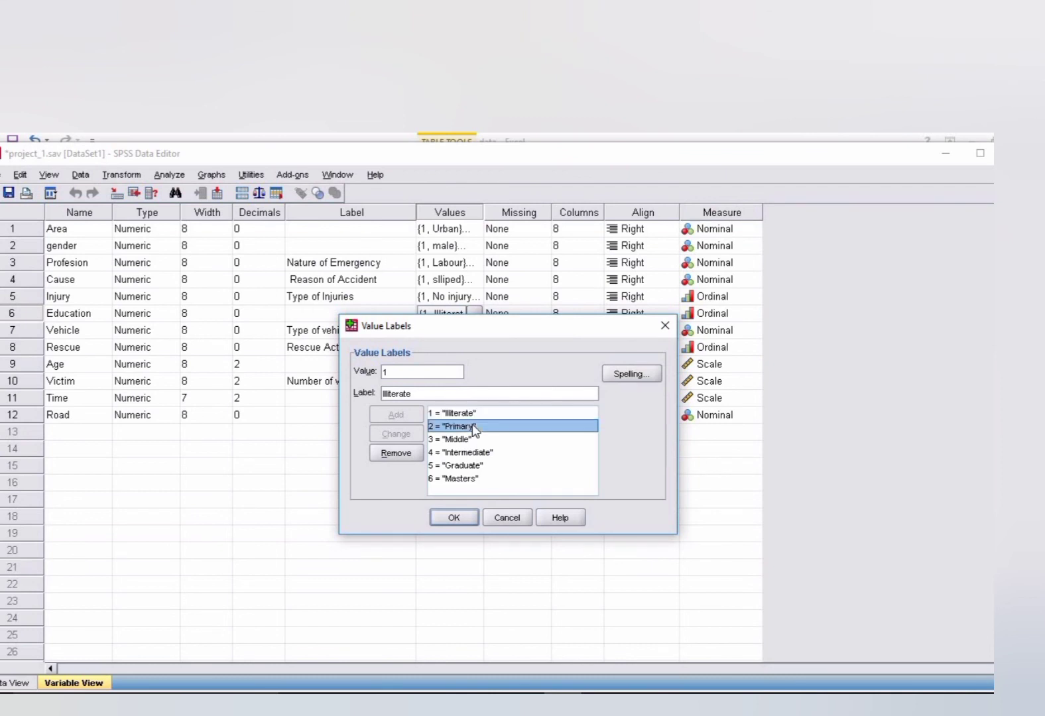
pyautogui.click(471, 440)
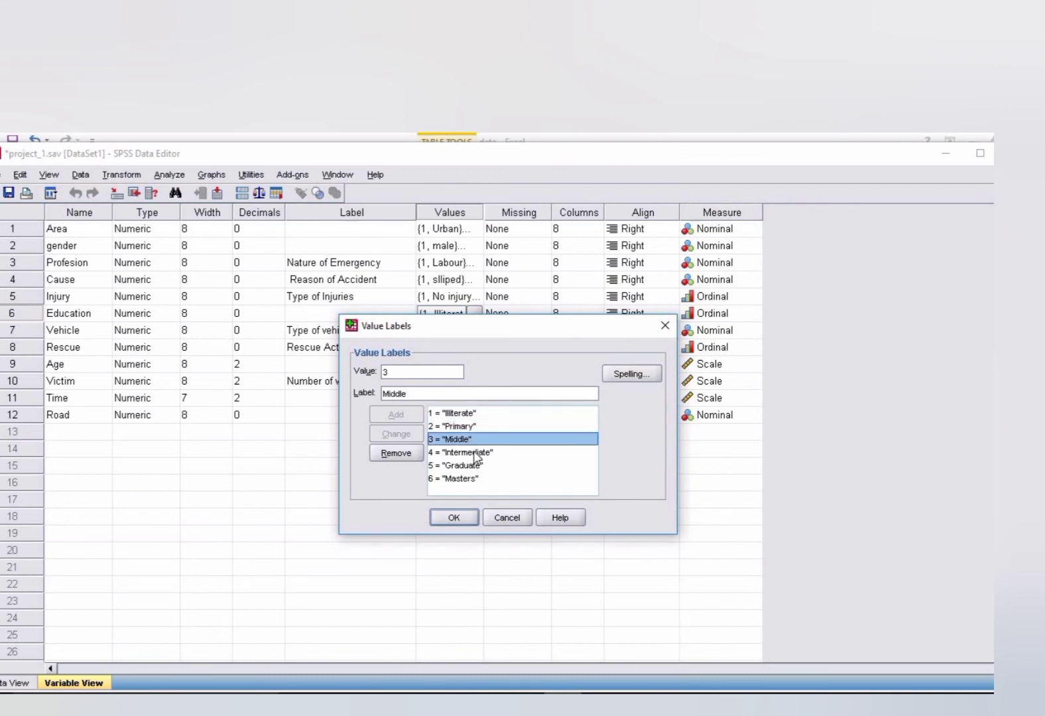
pyautogui.click(473, 454)
pyautogui.click(473, 467)
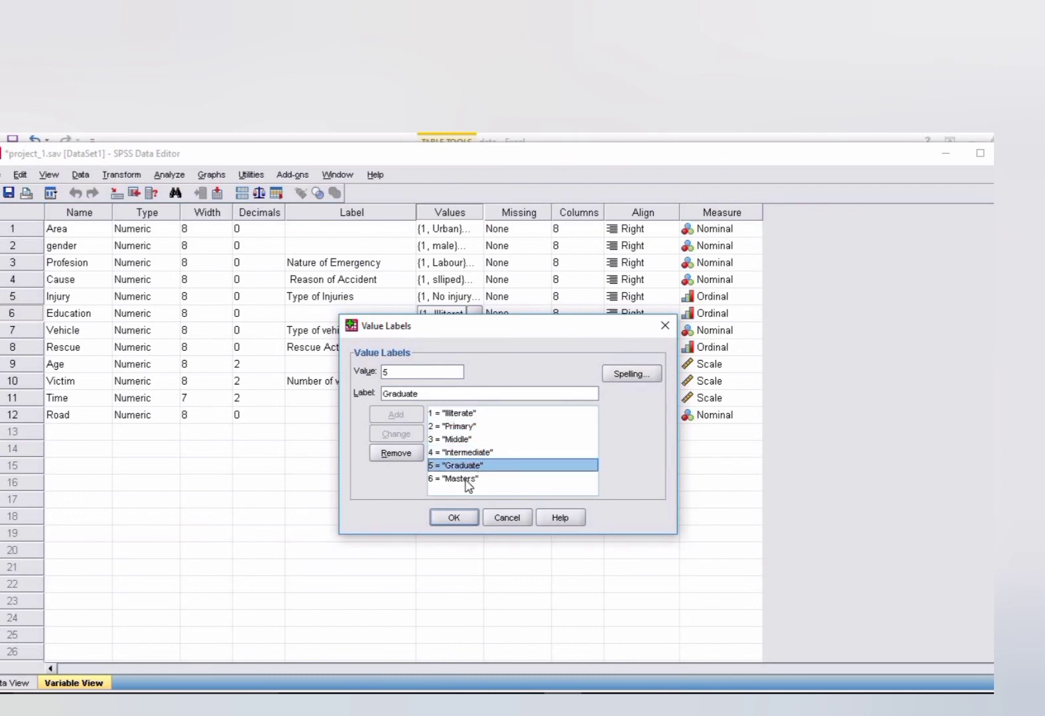
pyautogui.click(468, 481)
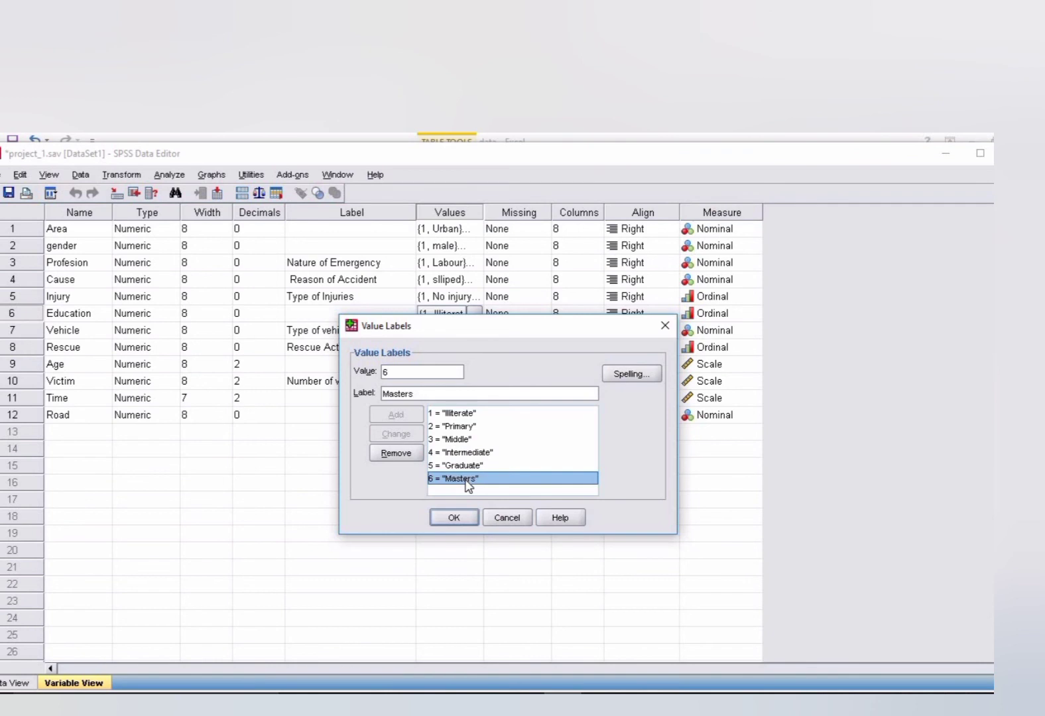
pyautogui.click(461, 519)
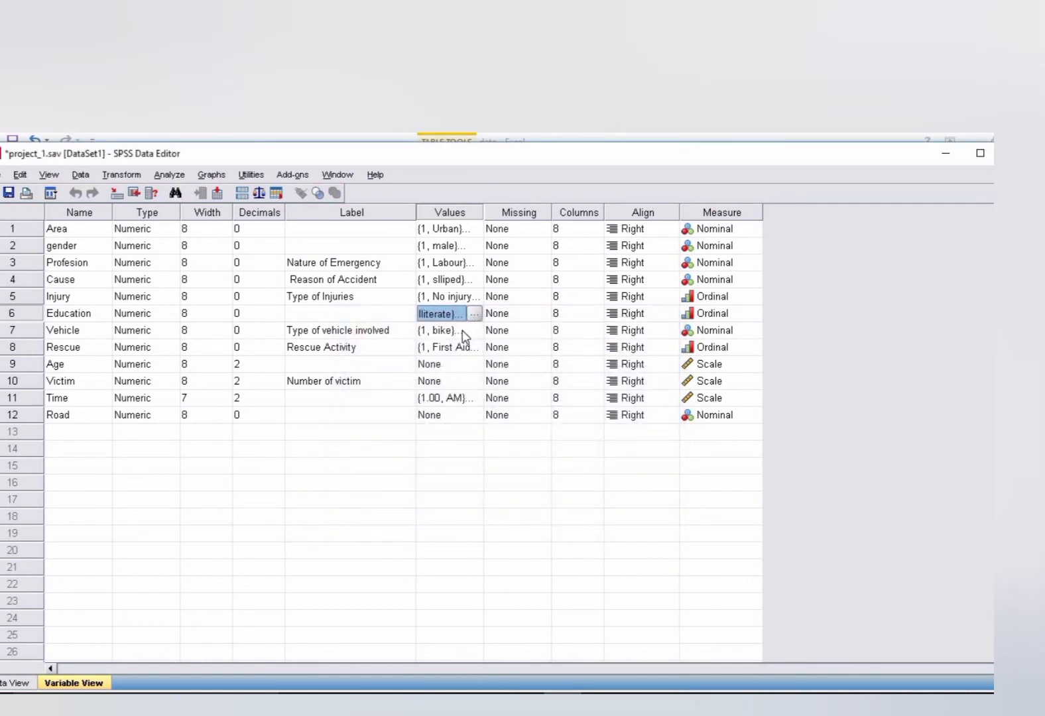
# Step: Review the value labels that code the vehicle types in the Vehicle variable
pyautogui.click(462, 331)
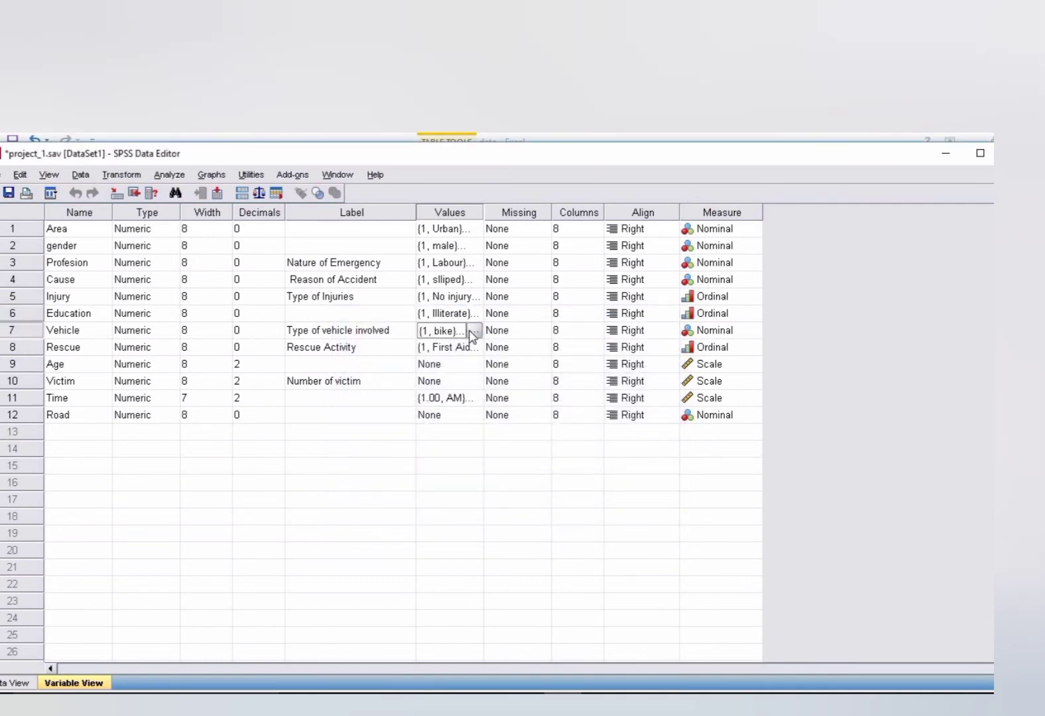
pyautogui.click(474, 331)
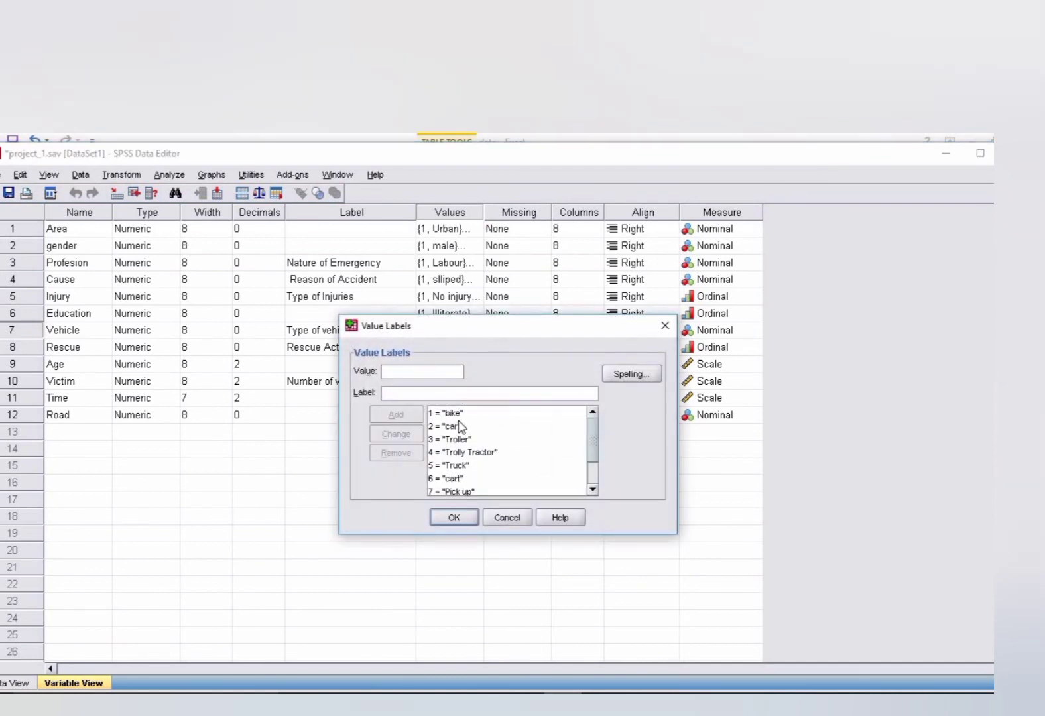
pyautogui.click(454, 519)
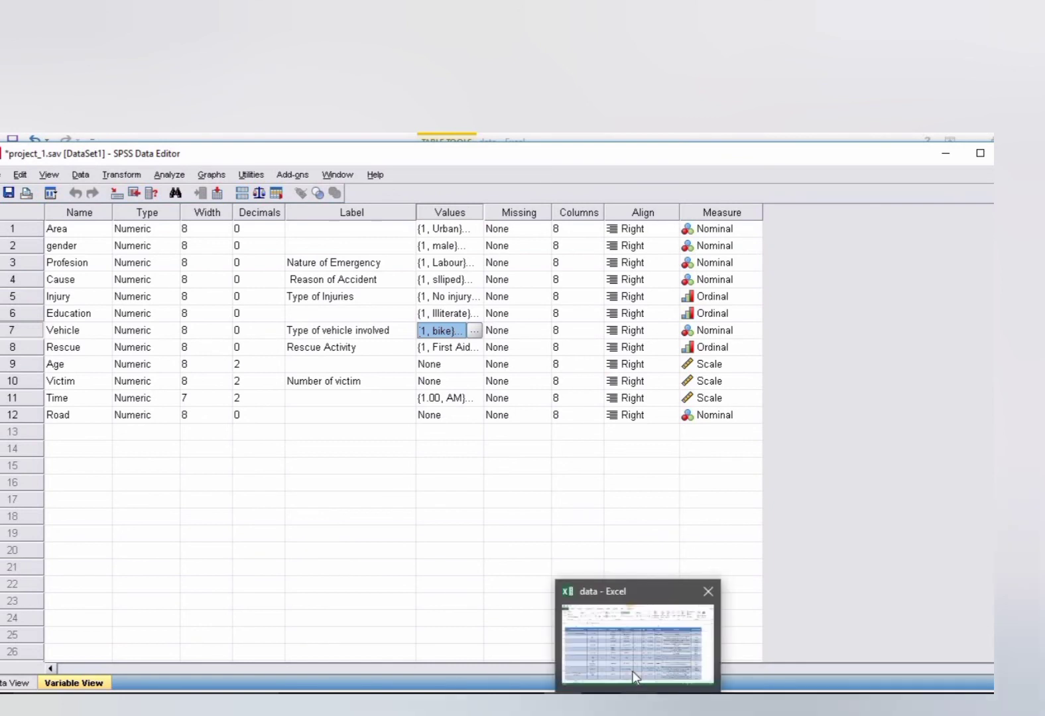
# Step: Switch to the Excel data workbook, examine the accident columns and the Vehicles Involve entries, and return to the SPSS variable definitions
pyautogui.click(633, 671)
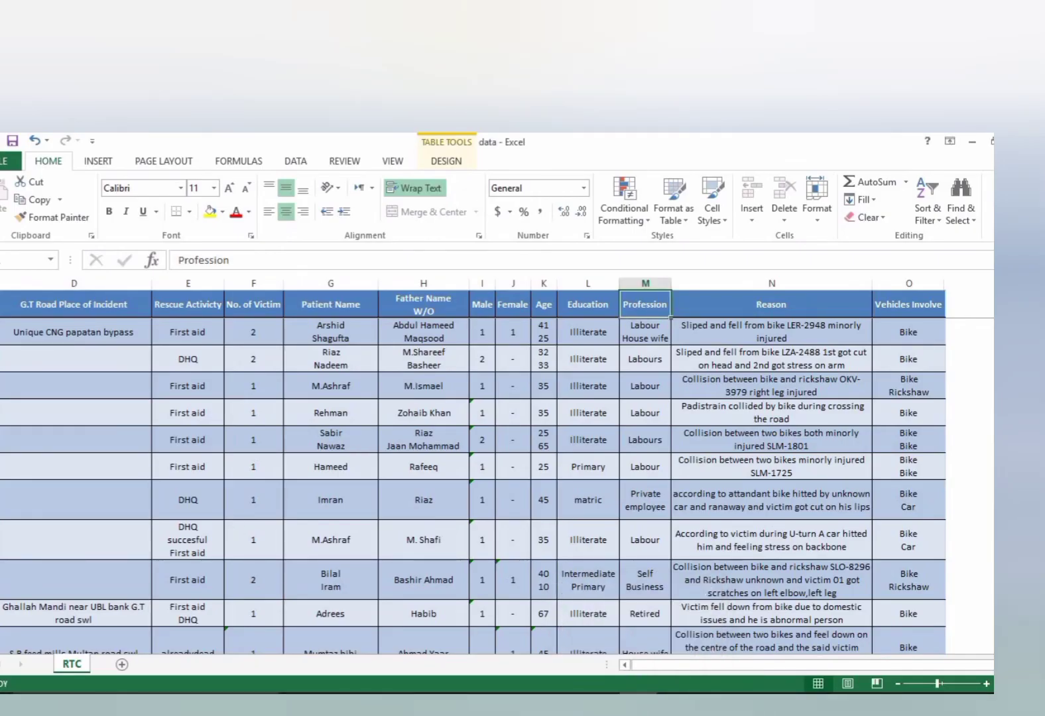
pyautogui.click(625, 666)
pyautogui.click(626, 665)
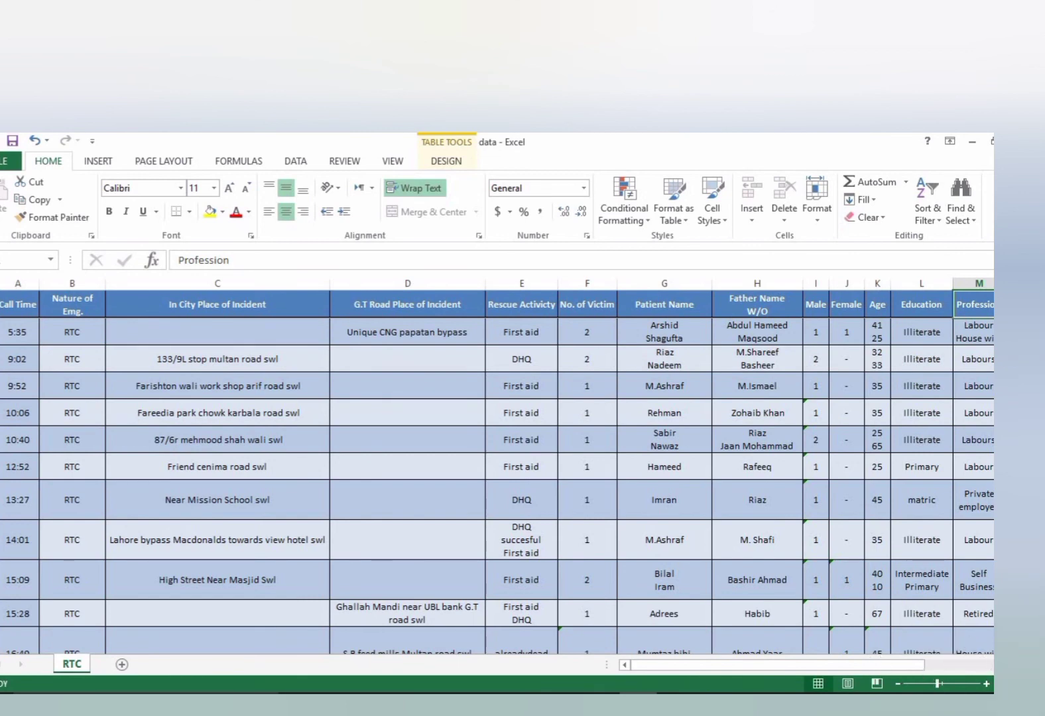
pyautogui.hscroll(5, 497, 466)
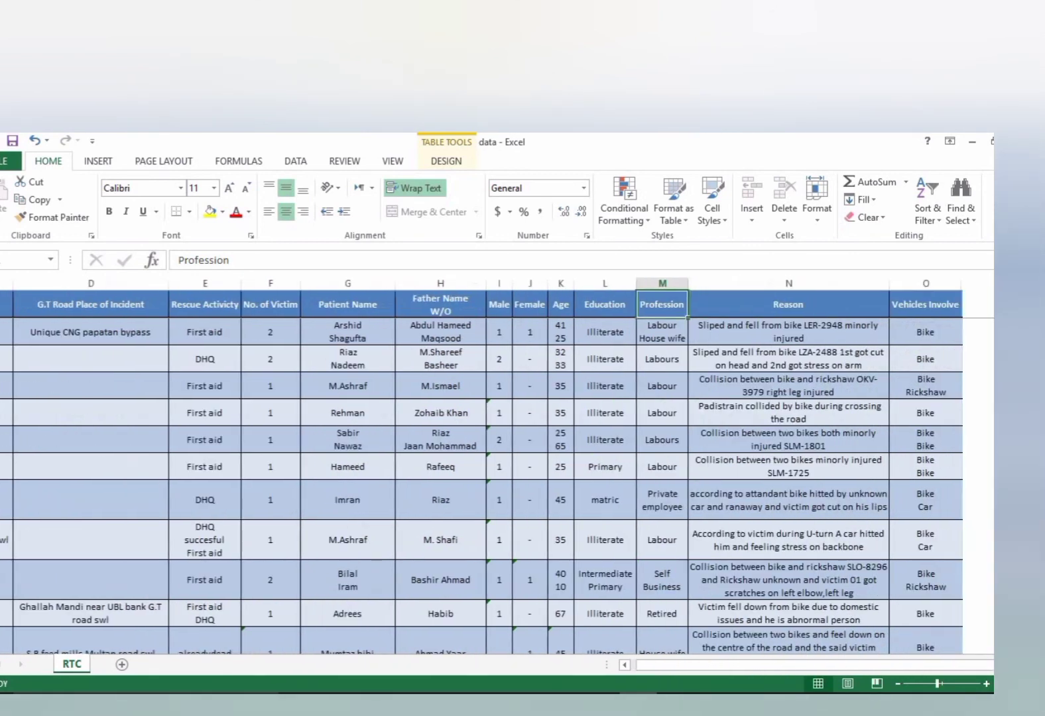
pyautogui.hscroll(1, 497, 466)
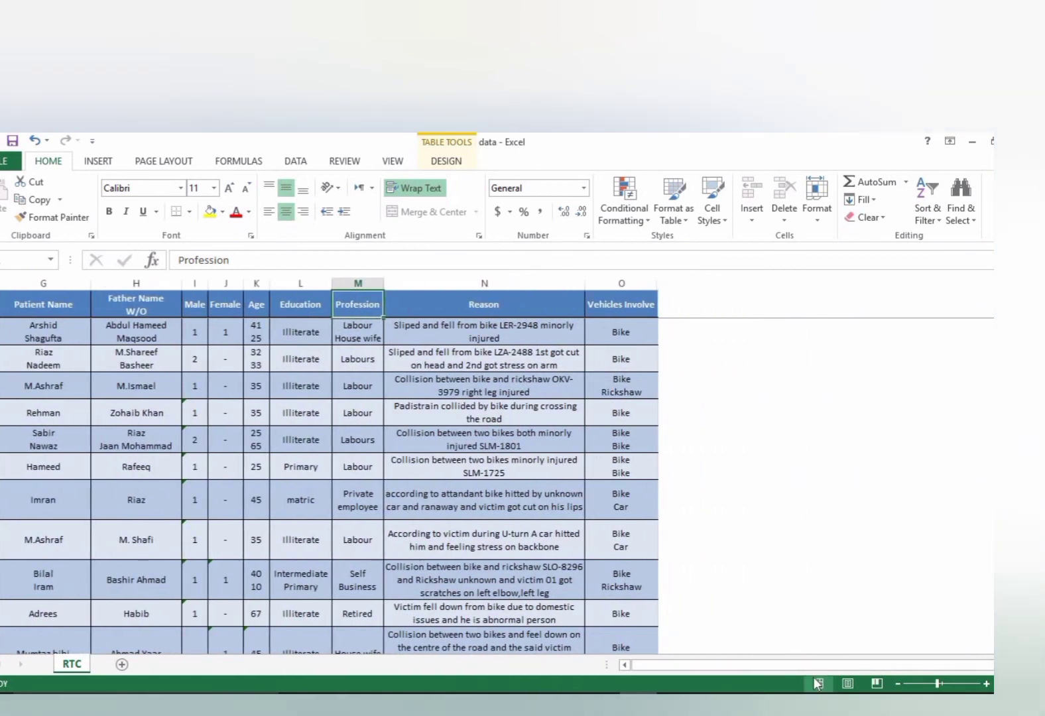
pyautogui.click(624, 412)
pyautogui.click(628, 439)
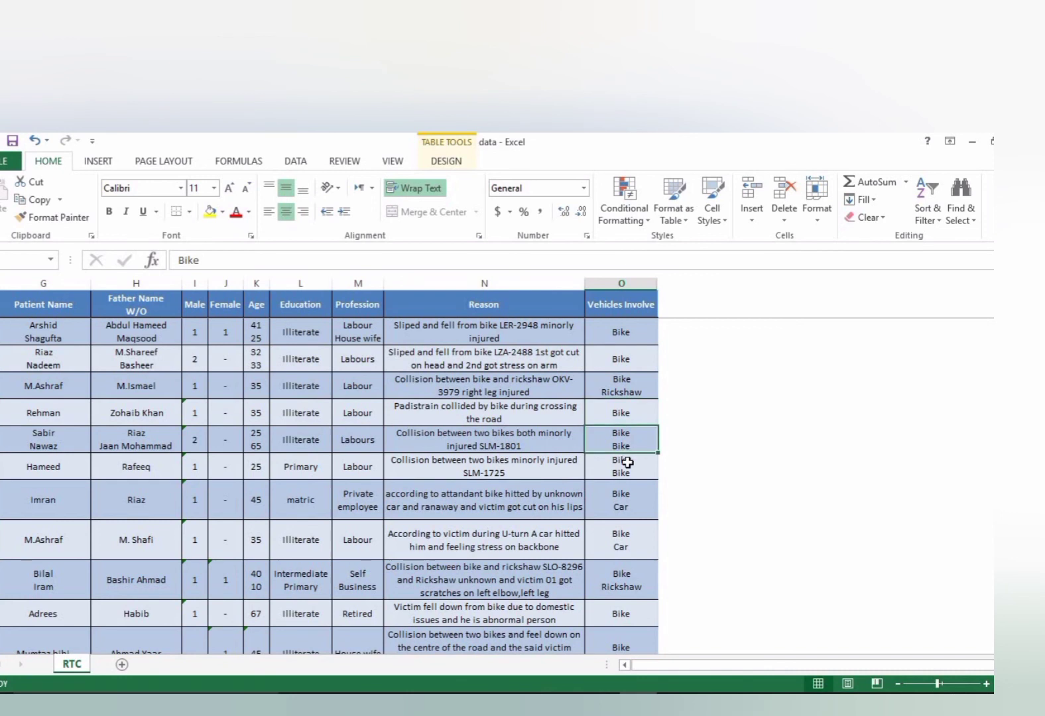
pyautogui.click(628, 463)
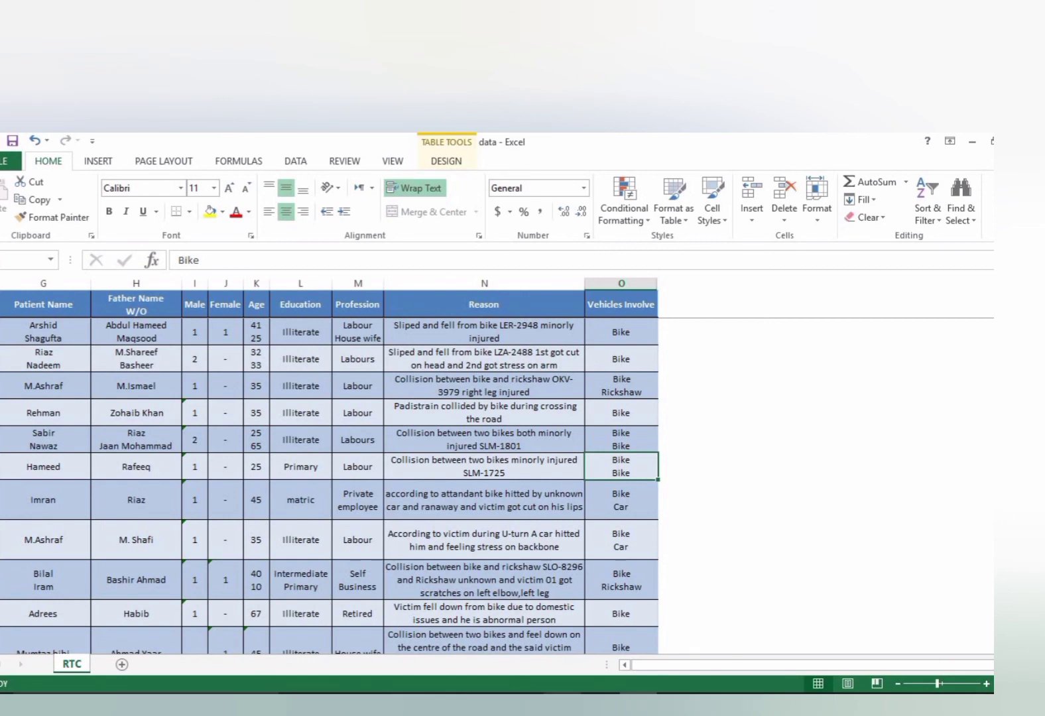
pyautogui.click(567, 668)
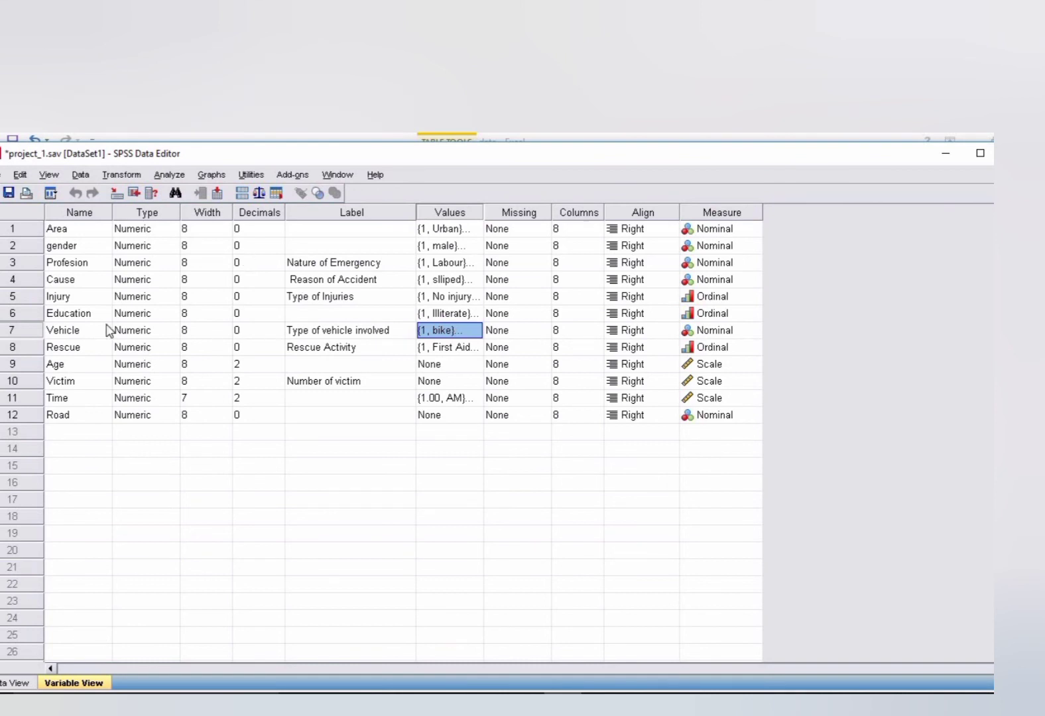
# Step: Review the defined variable names, from Area through Profesion to Education, in the variable definitions
pyautogui.click(96, 232)
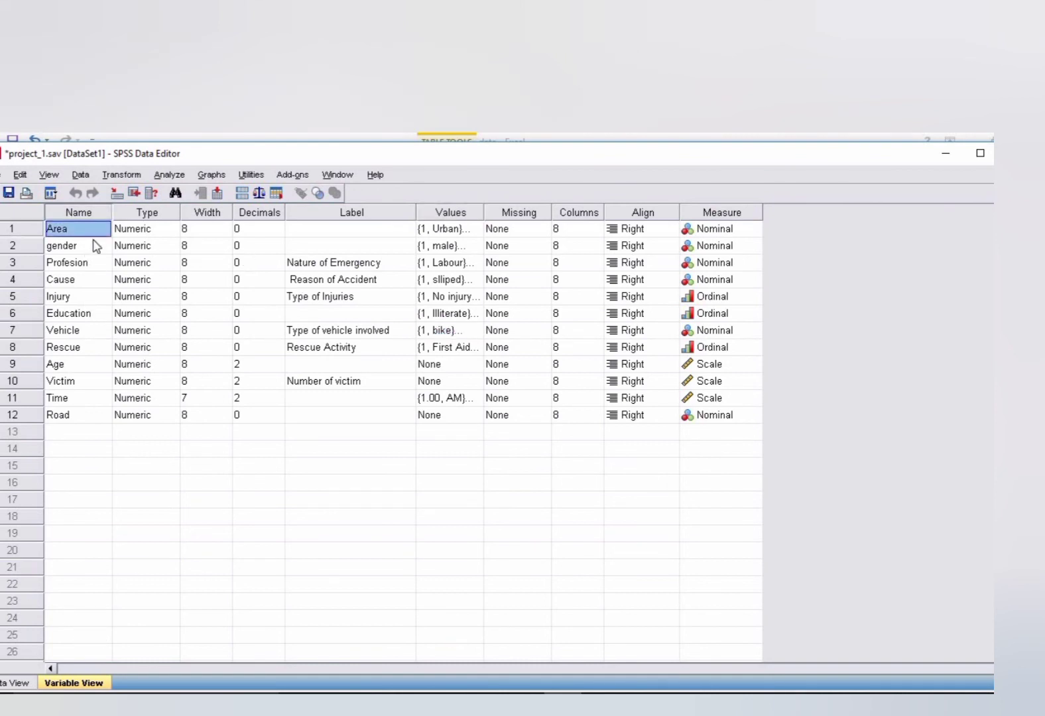
pyautogui.press('Down')
pyautogui.press('Down')
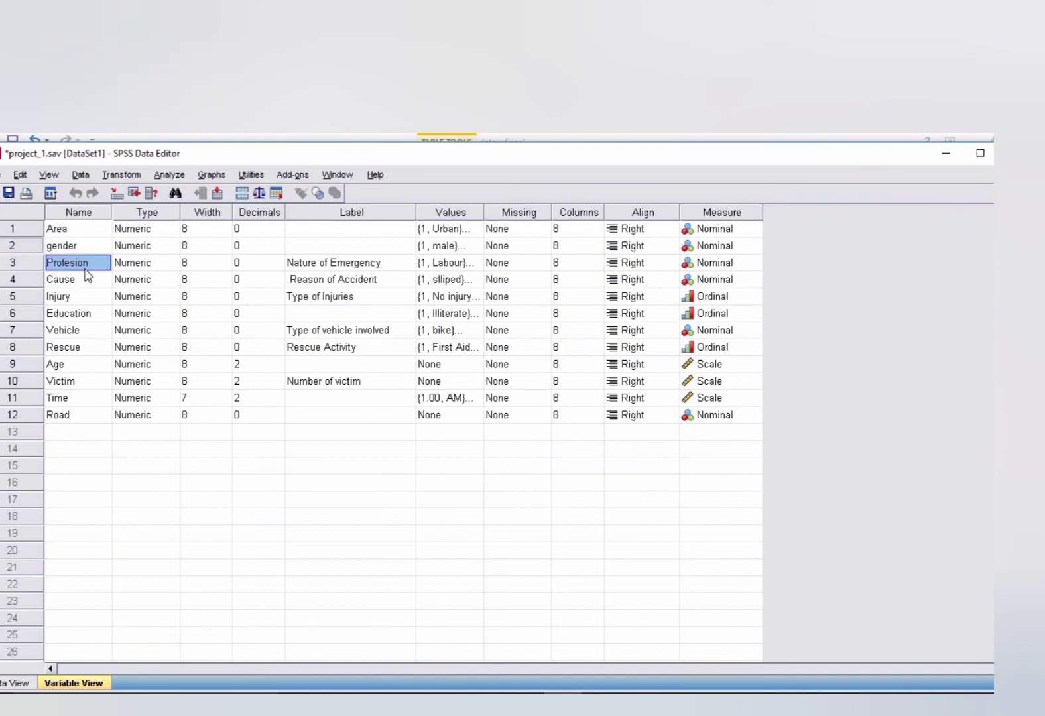
pyautogui.click(61, 317)
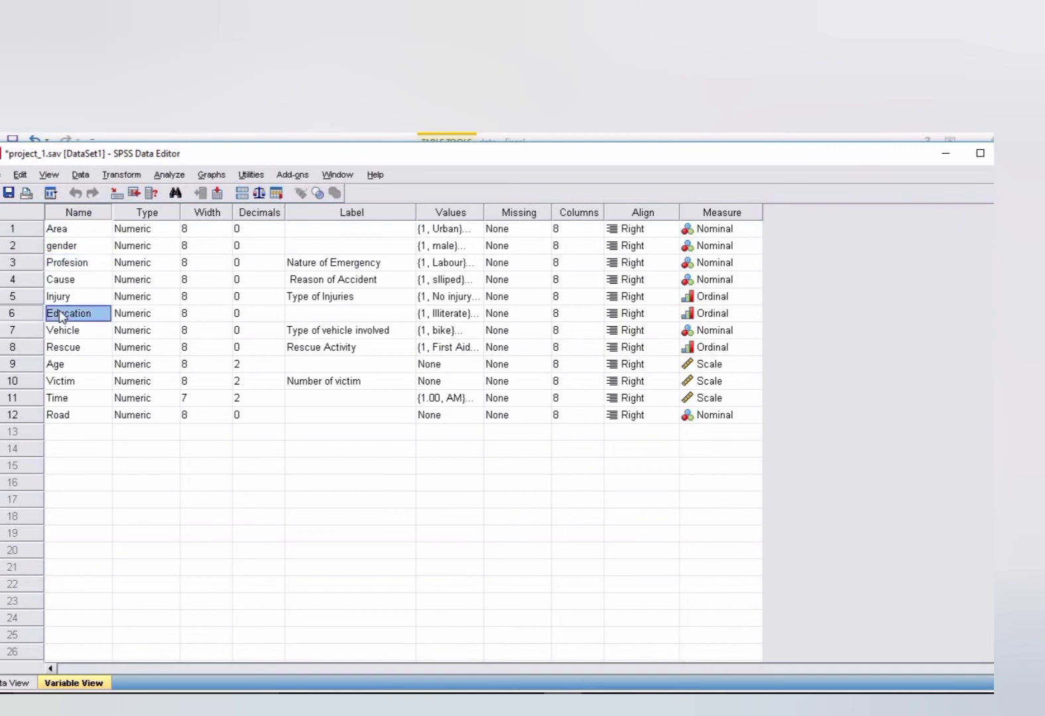
# Step: Show the data sheet and examine the columns created for the Area, gender, Profesion and Education variables
pyautogui.click(20, 683)
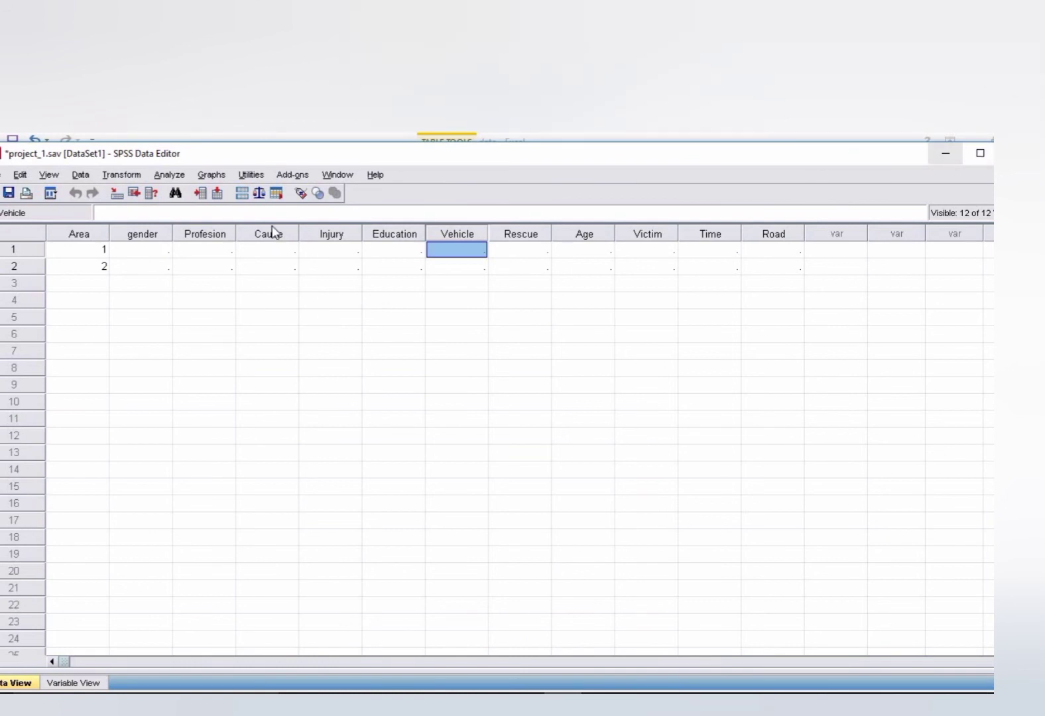
pyautogui.click(104, 234)
pyautogui.click(122, 235)
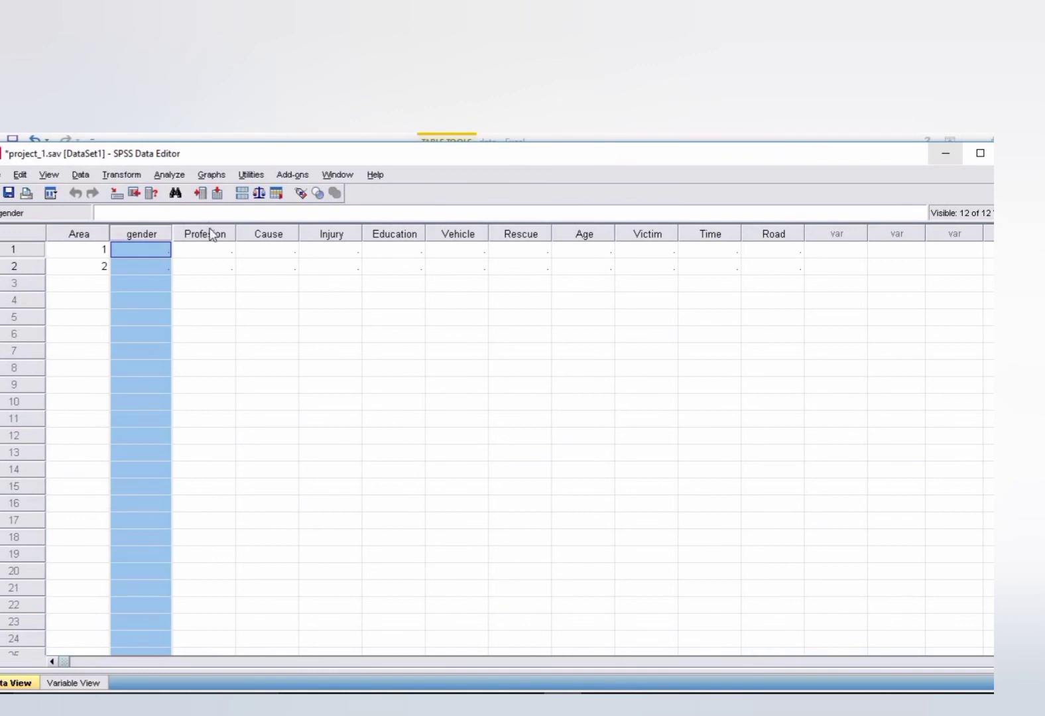
pyautogui.click(209, 234)
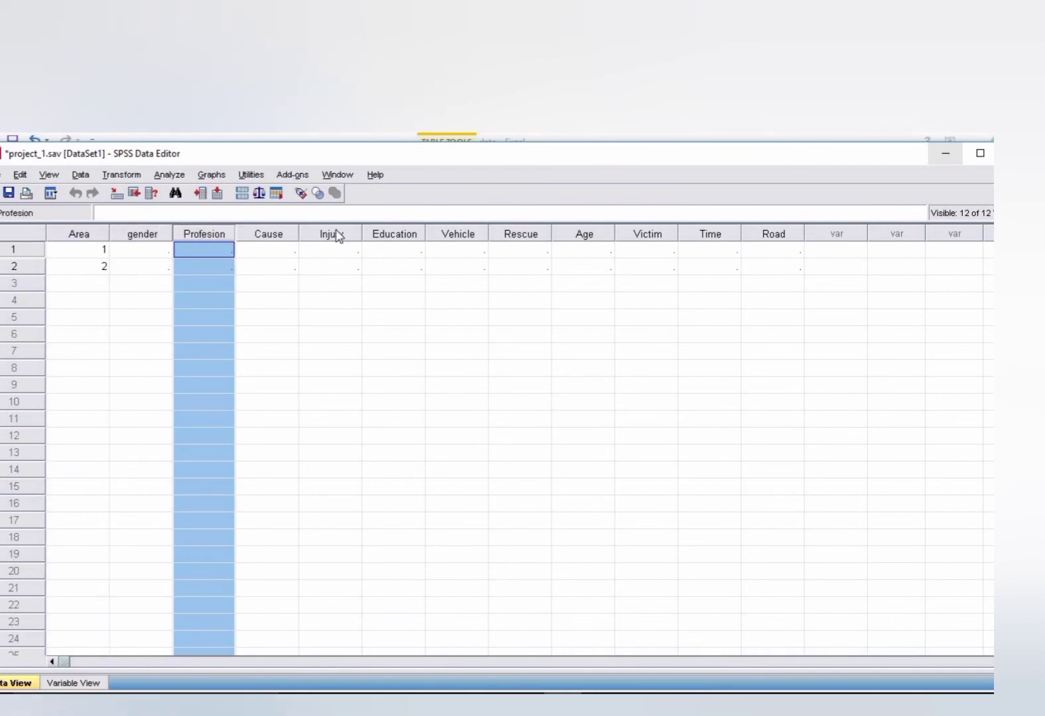
pyautogui.click(382, 237)
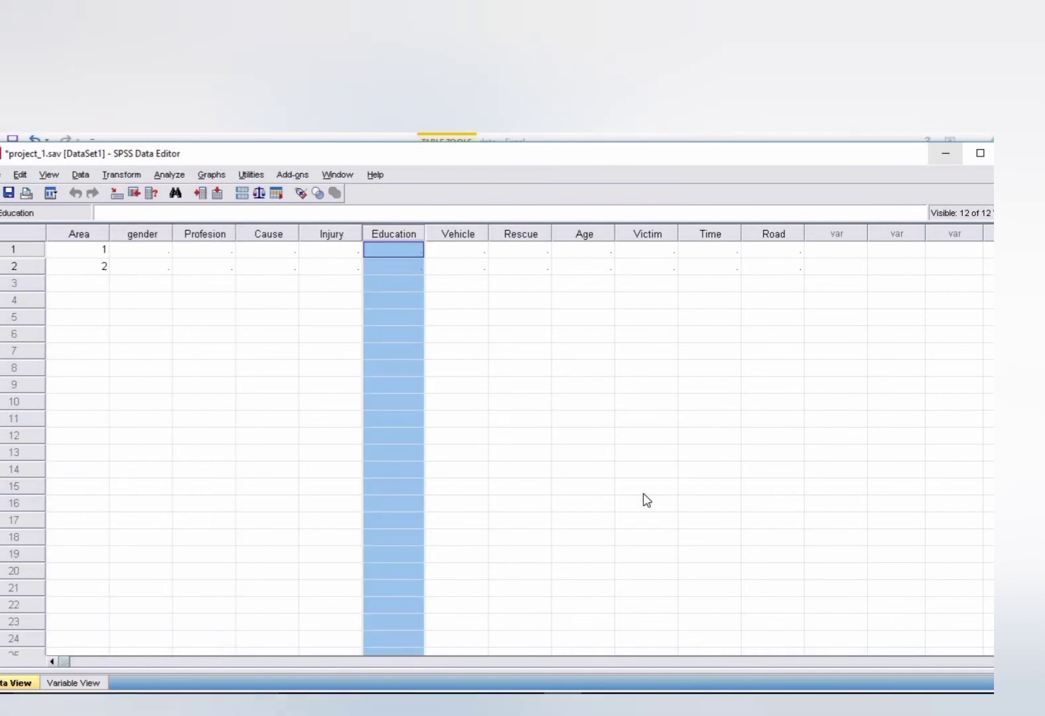
pyautogui.moveTo(562, 703)
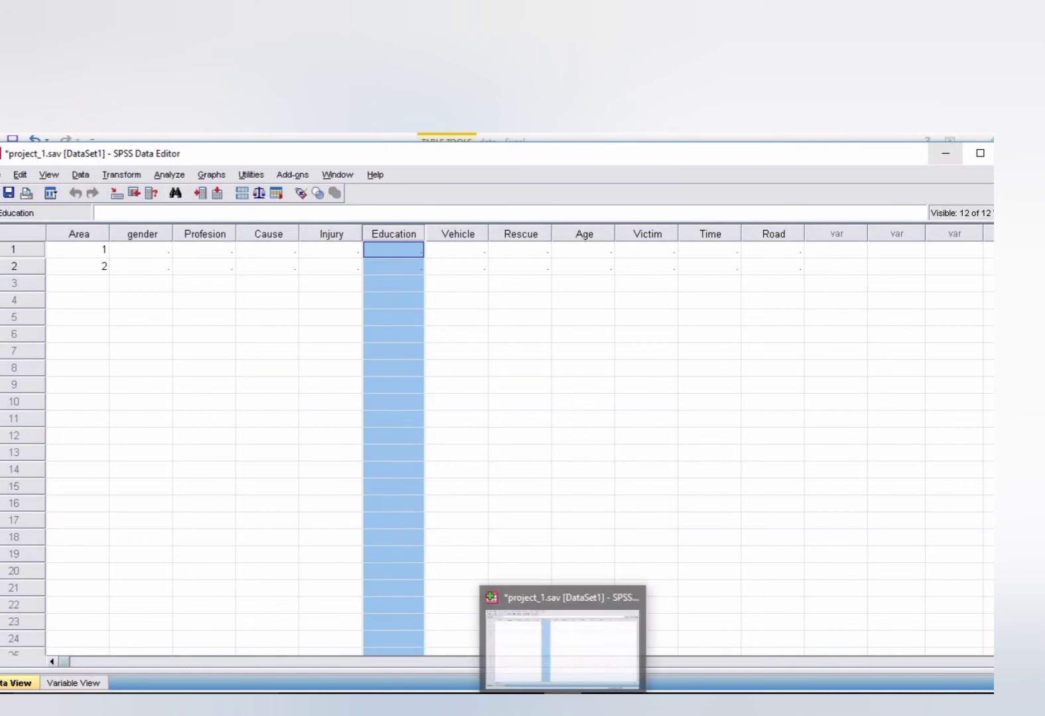